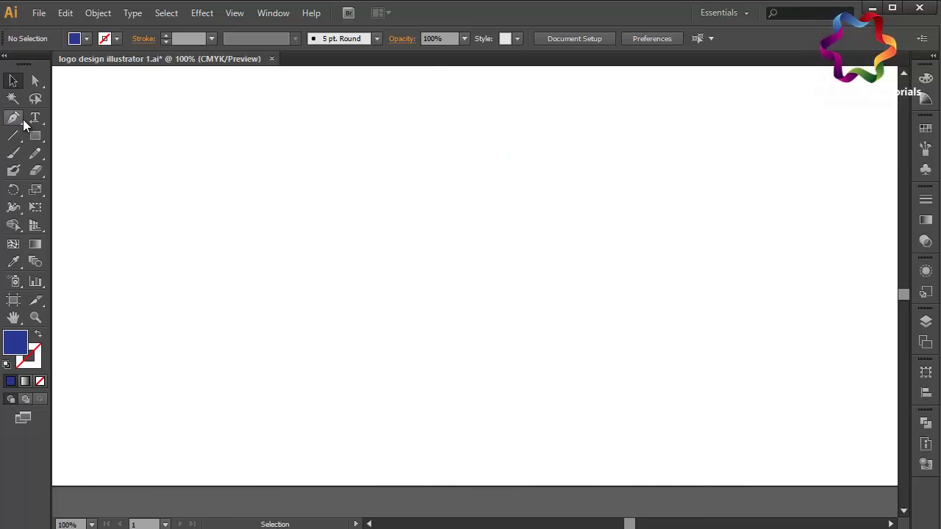
Draw a wide, flat blue ellipse on the artboard with the Ellipse tool
left_click(23, 123)
left_click(35, 136)
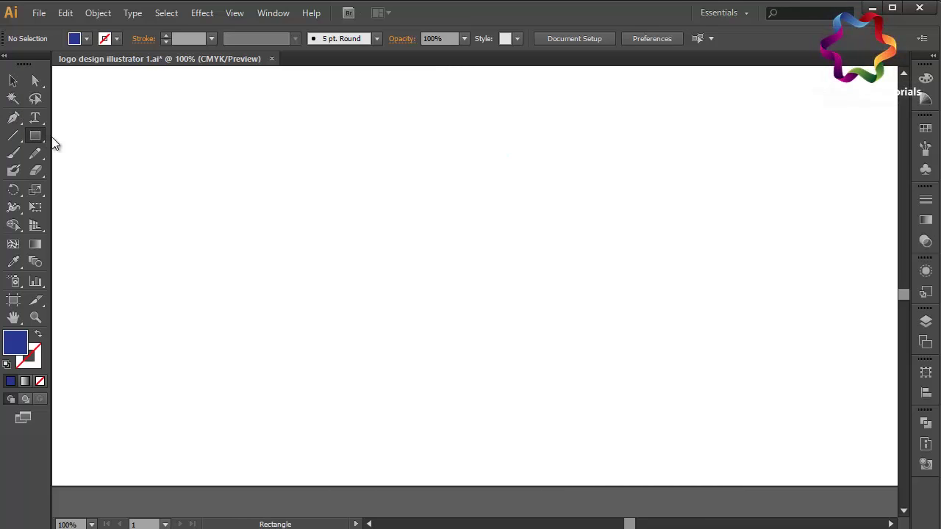
left_click_drag(35, 136, 95, 169)
left_click_drag(353, 212, 440, 234)
left_click(12, 80)
Paste a copy of the ellipse in front and shrink it slightly
left_click(65, 12)
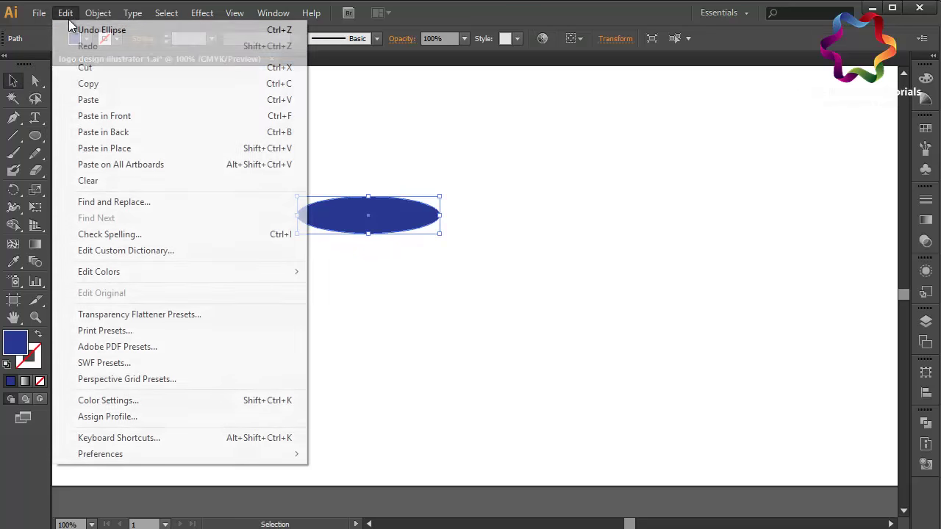
left_click(117, 85)
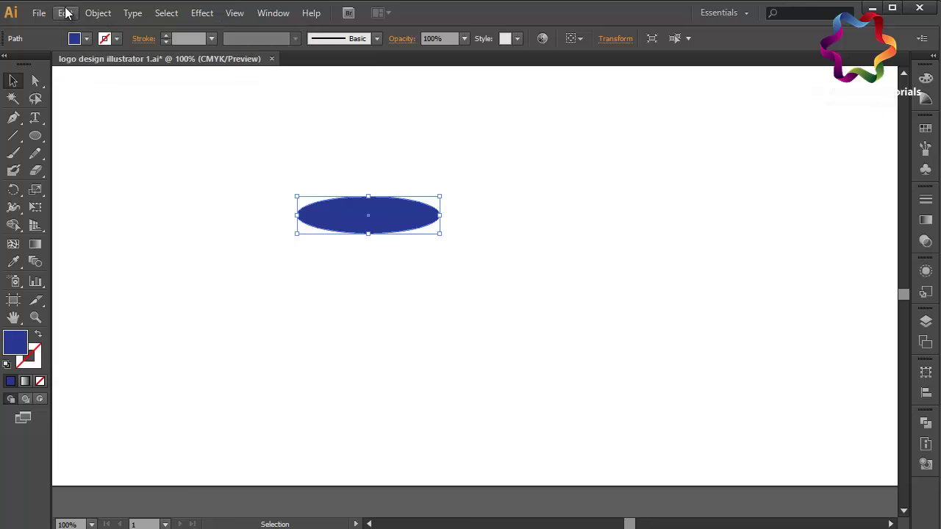
left_click(66, 12)
left_click(111, 118)
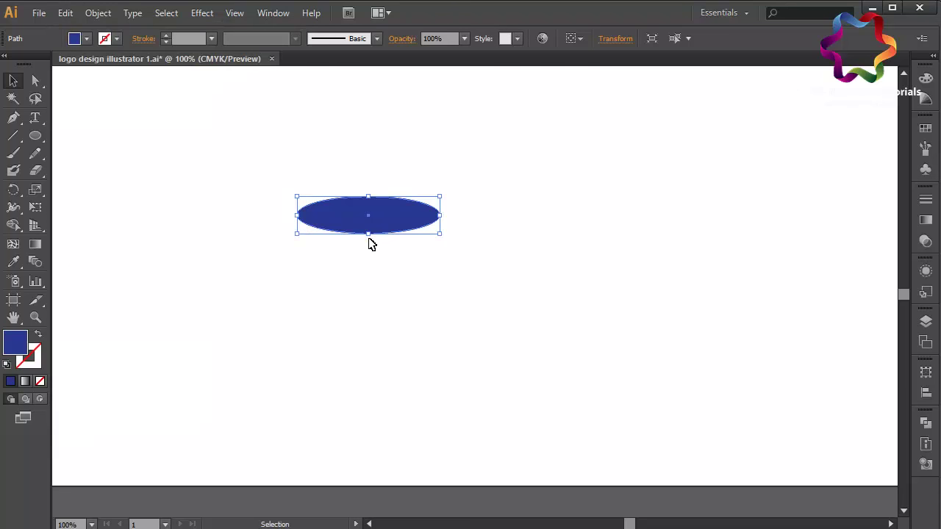
left_click_drag(367, 235, 368, 230)
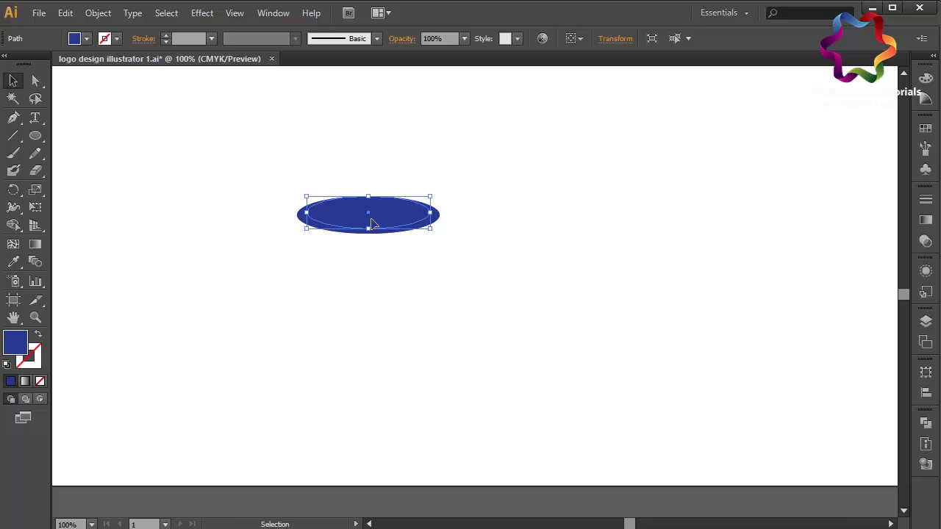
Fill the outer ellipse brown and the smaller inner ellipse white
left_click(926, 128)
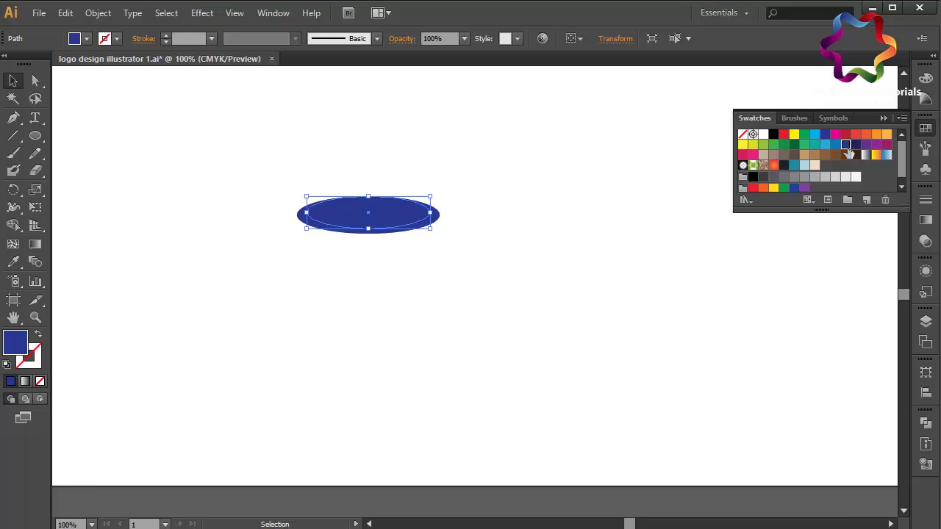
left_click(846, 156)
left_click(444, 219)
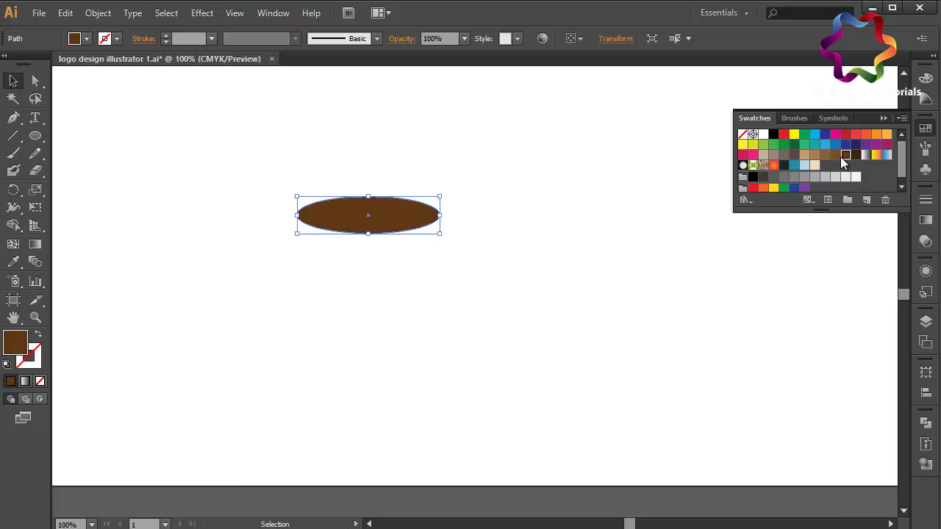
left_click(395, 212)
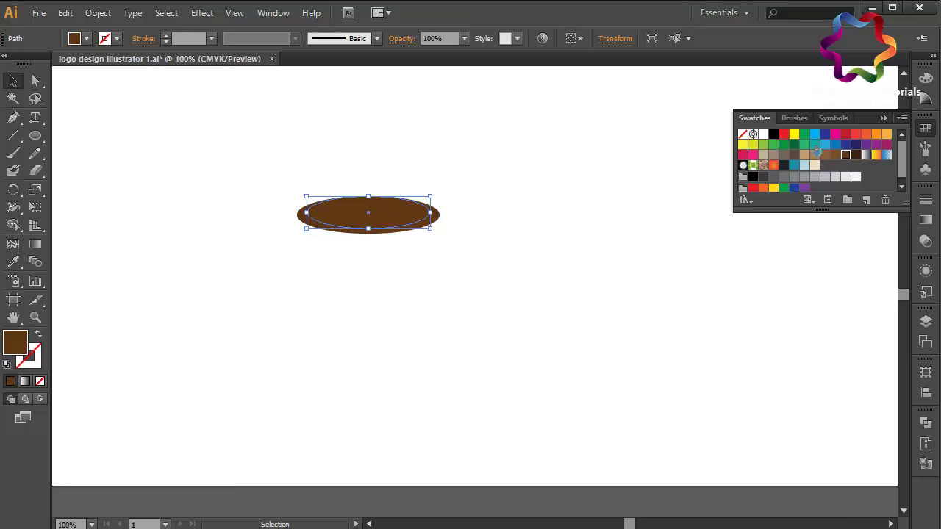
left_click(764, 134)
left_click(666, 170)
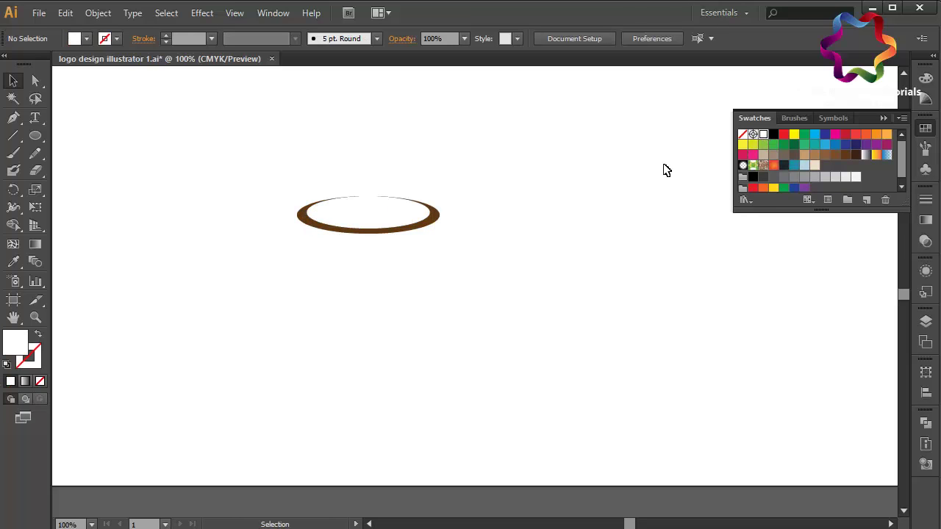
Nudge the white ellipse up and subtract it from the outer one with Minus Front
left_click(372, 223)
key("Up")
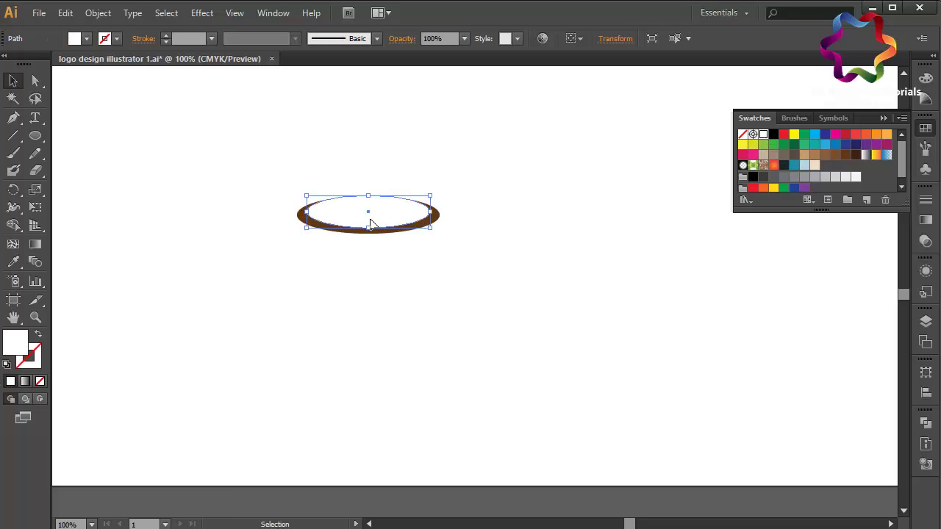
key("Up")
key("Up")
left_click_drag(497, 186, 389, 269)
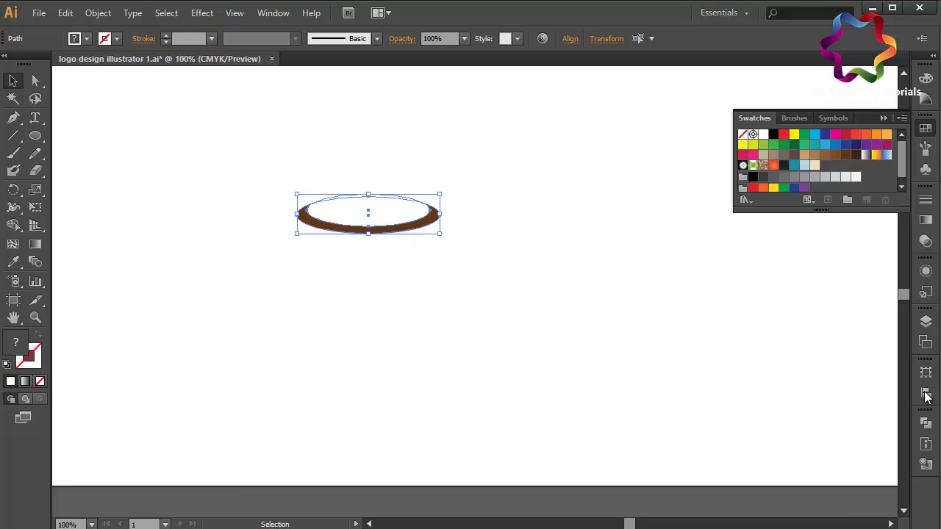
left_click(928, 426)
left_click(780, 446)
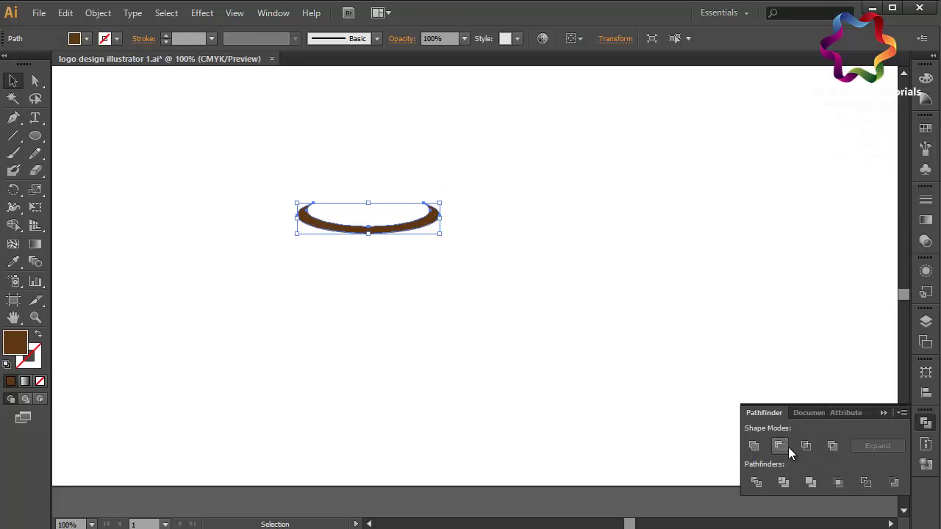
left_click(620, 366)
left_click(13, 117)
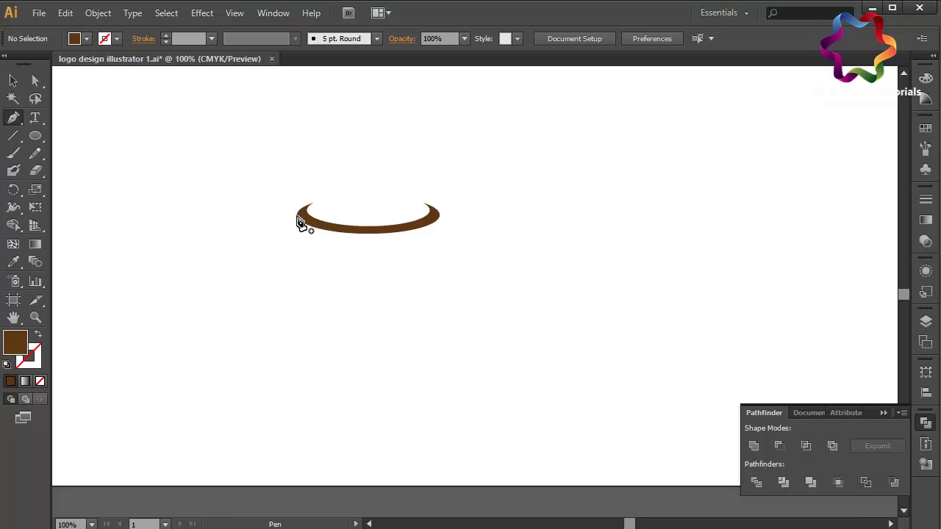
Pen the cup's outer wall, curved bottom and the outer curve of the handle from the rim's left tip
left_click(298, 217)
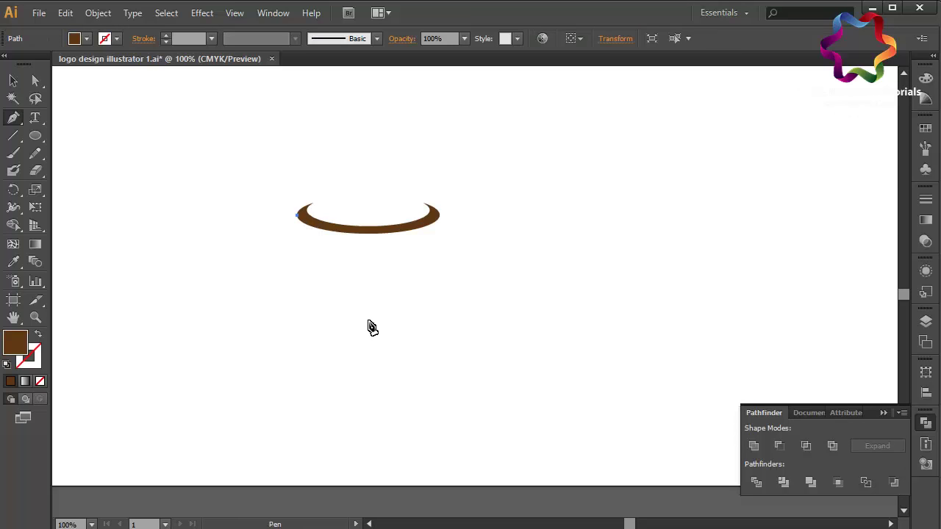
left_click_drag(368, 308, 445, 309)
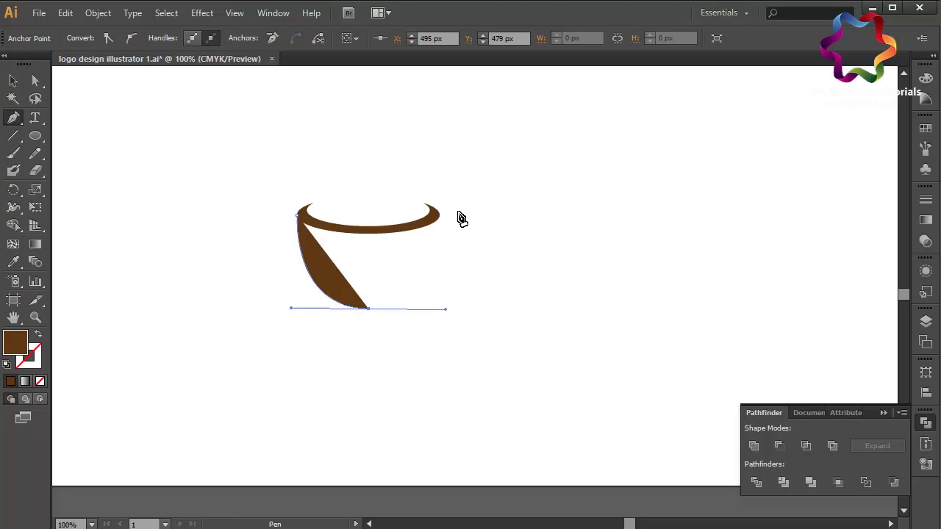
left_click_drag(466, 211, 513, 207)
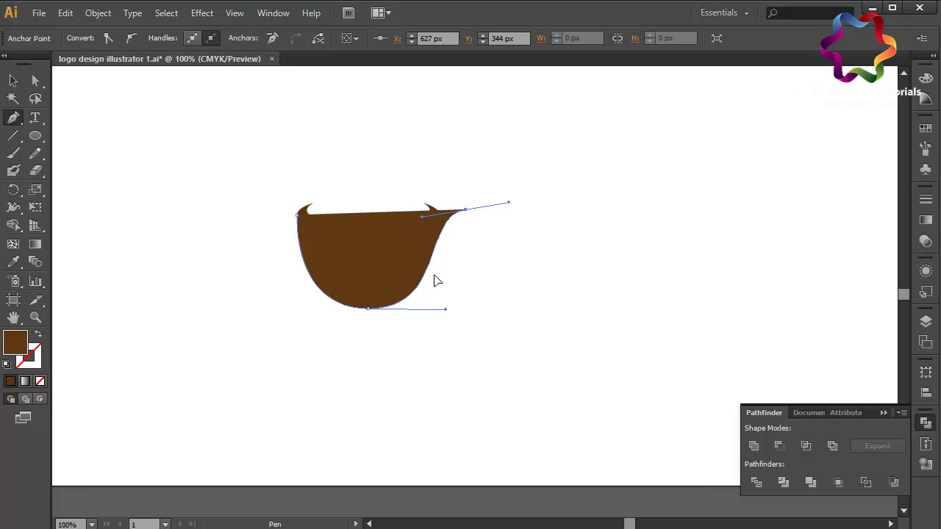
left_click_drag(435, 276, 403, 286)
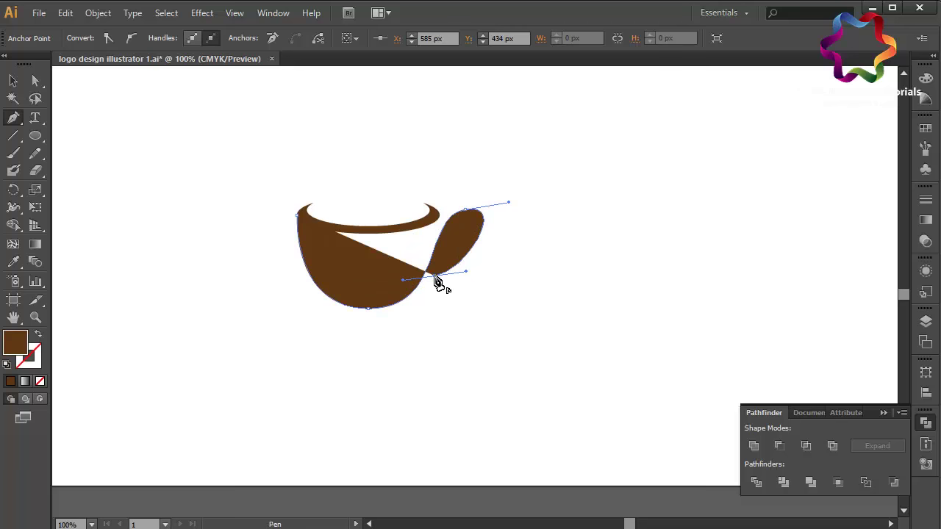
left_click(436, 279)
left_click_drag(490, 222, 498, 176)
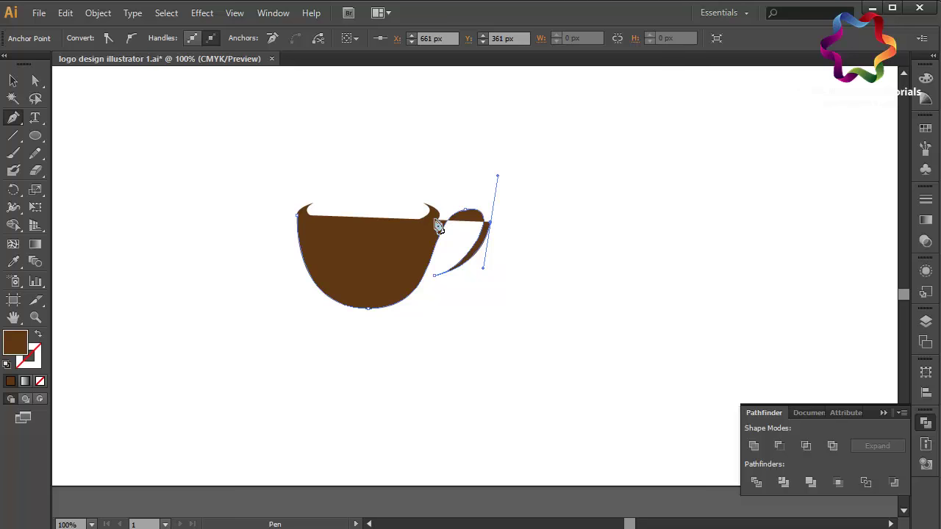
mouse_move(428, 229)
left_mouse_down()
mouse_move(421, 264)
mouse_move(421, 255)
left_mouse_up()
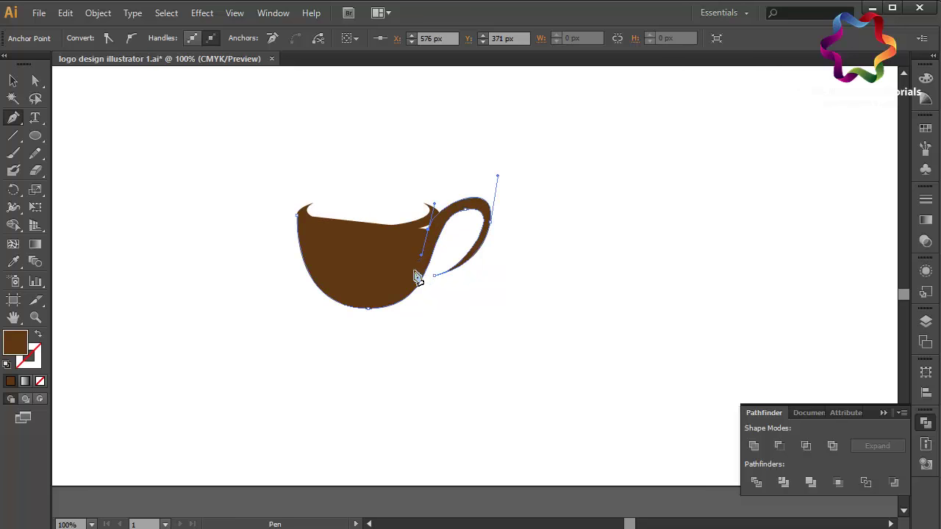
key("ctrl+z")
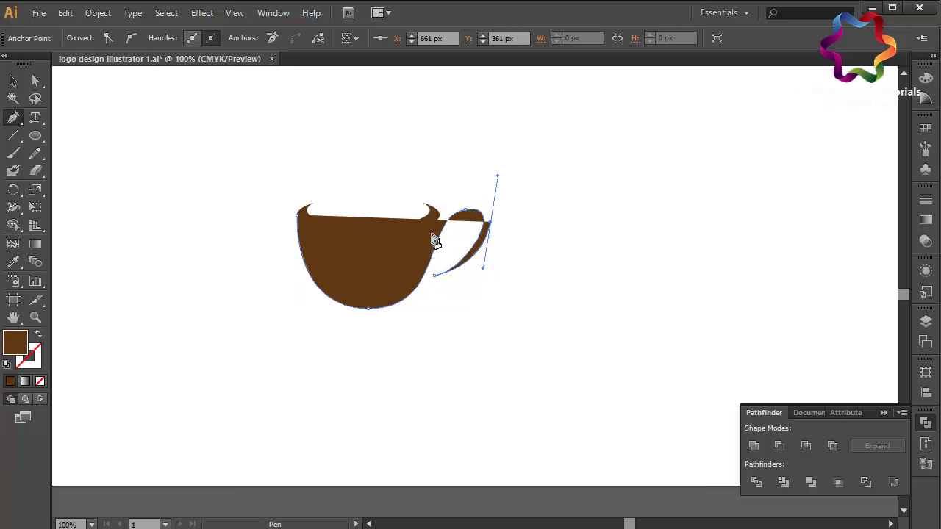
Complete the handle's inner end and the cup's inner bottom and wall, closing the path at its start
left_click_drag(433, 231, 422, 275)
left_click(365, 299)
left_click_drag(365, 300, 328, 294)
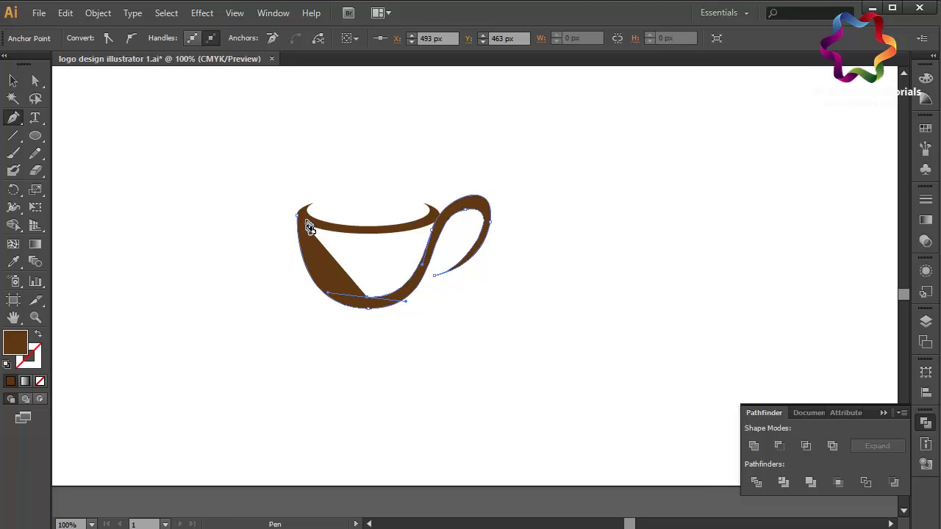
left_click_drag(298, 216, 308, 190)
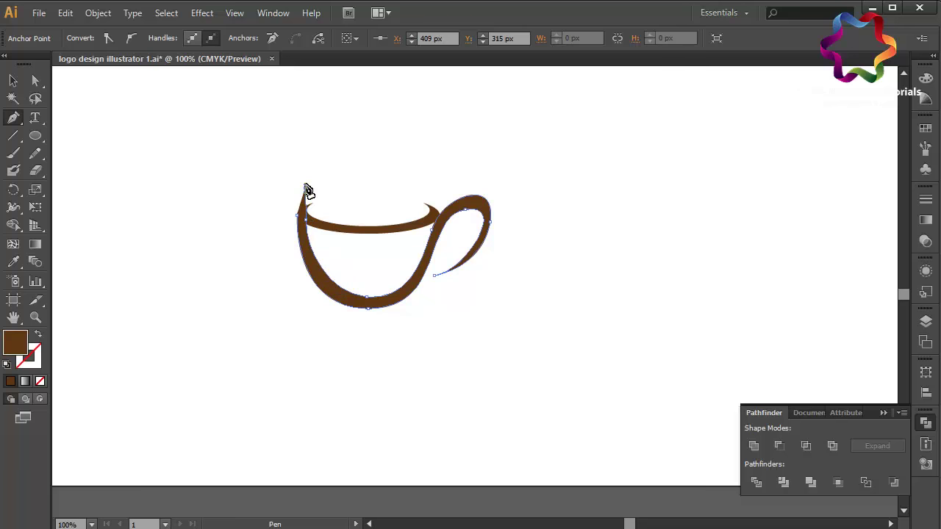
key("ctrl+z")
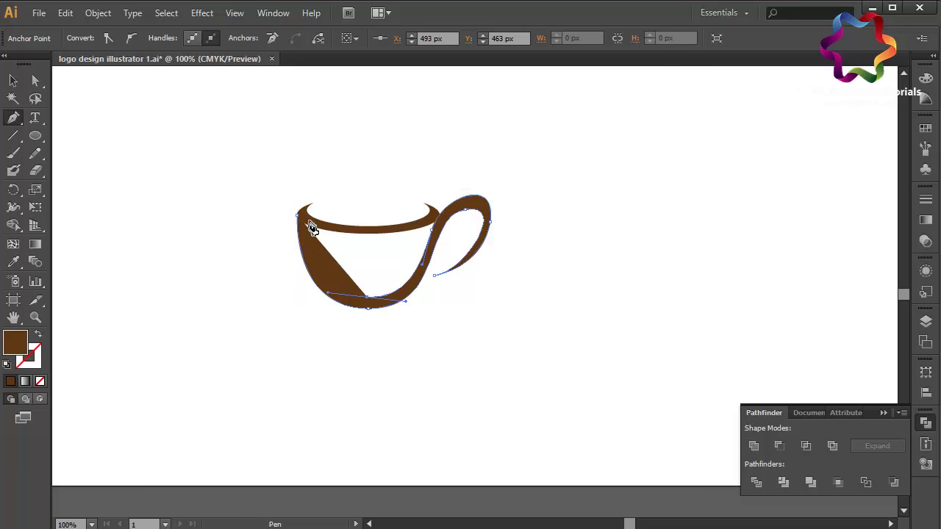
left_click_drag(307, 225, 306, 170)
left_click_drag(306, 170, 306, 167)
left_click(308, 225)
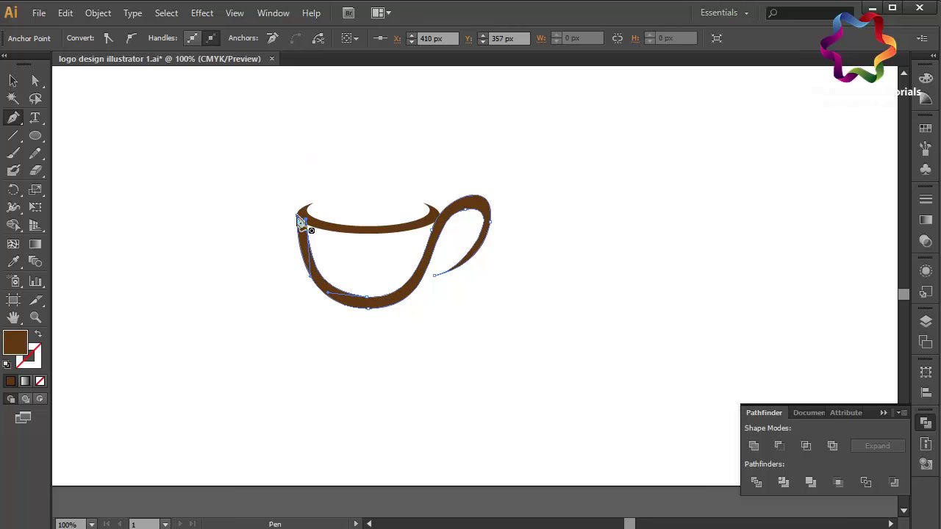
left_click(35, 81)
Adjust the anchor handle at the cup's bottom to smooth that curve
left_click(346, 289)
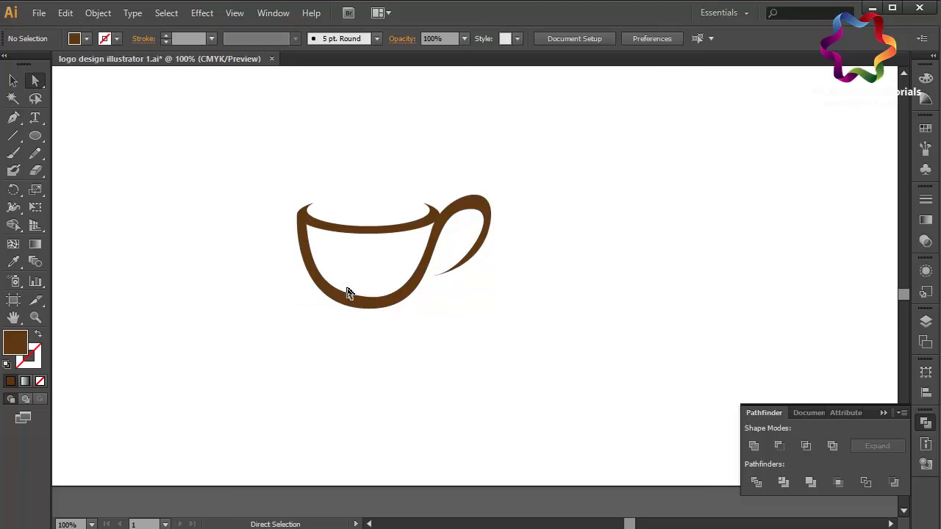
left_click(367, 302)
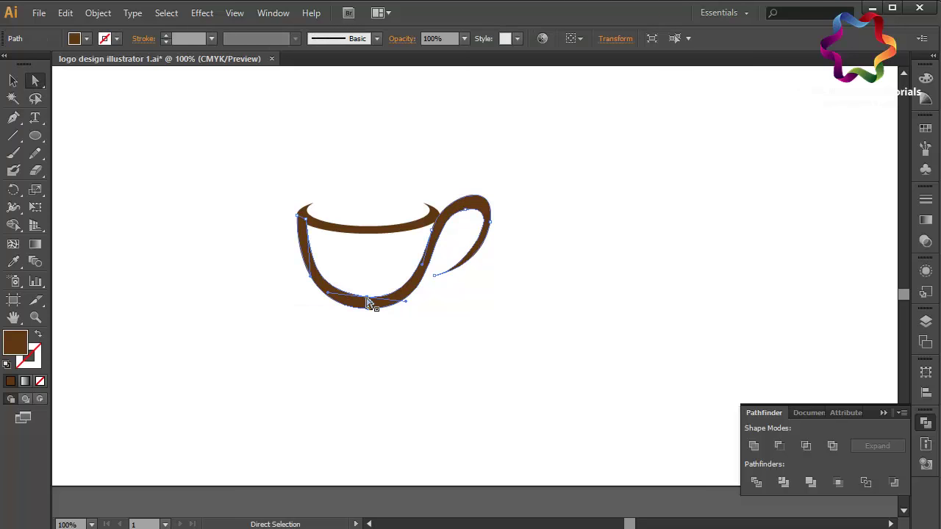
left_click(367, 299)
left_click_drag(329, 300, 367, 312)
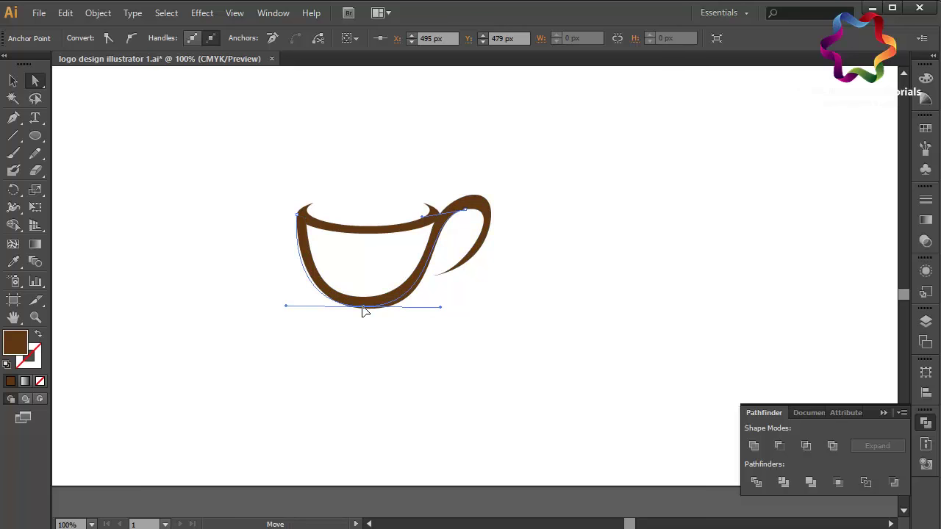
left_click(433, 332)
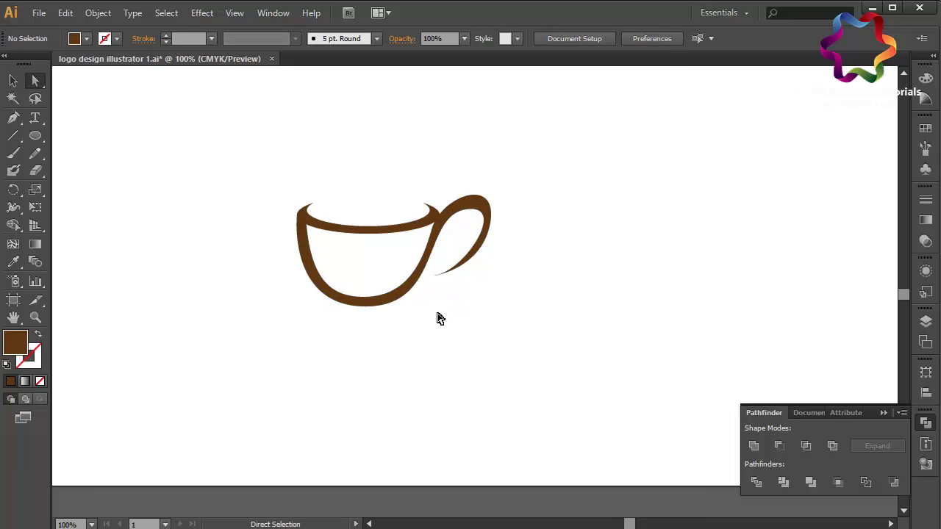
Drag the handle's anchor handles to reshape it into a smooth curl
left_click(438, 278)
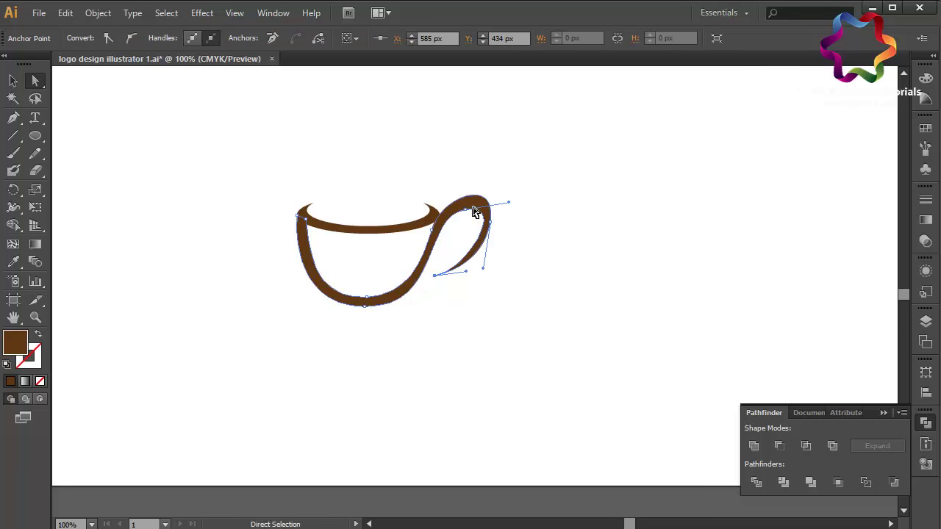
left_click_drag(467, 214, 462, 227)
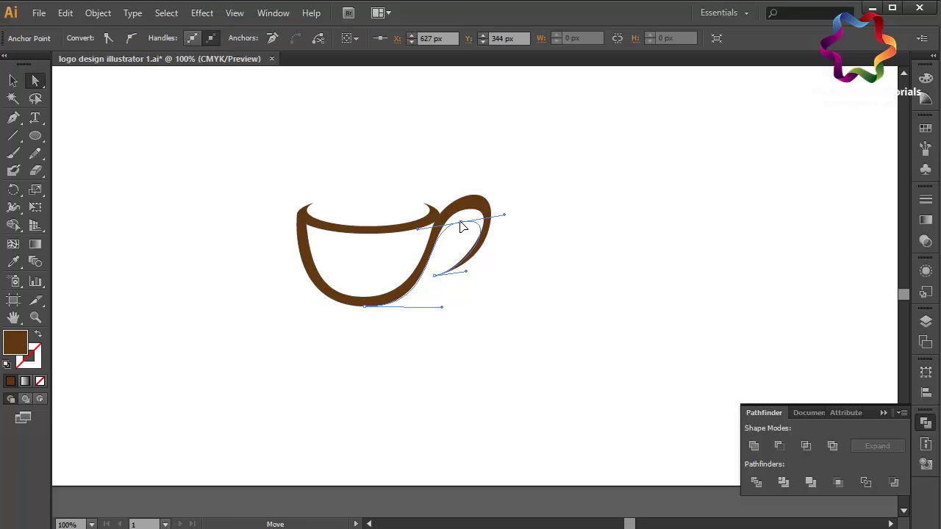
left_click_drag(505, 218, 477, 232)
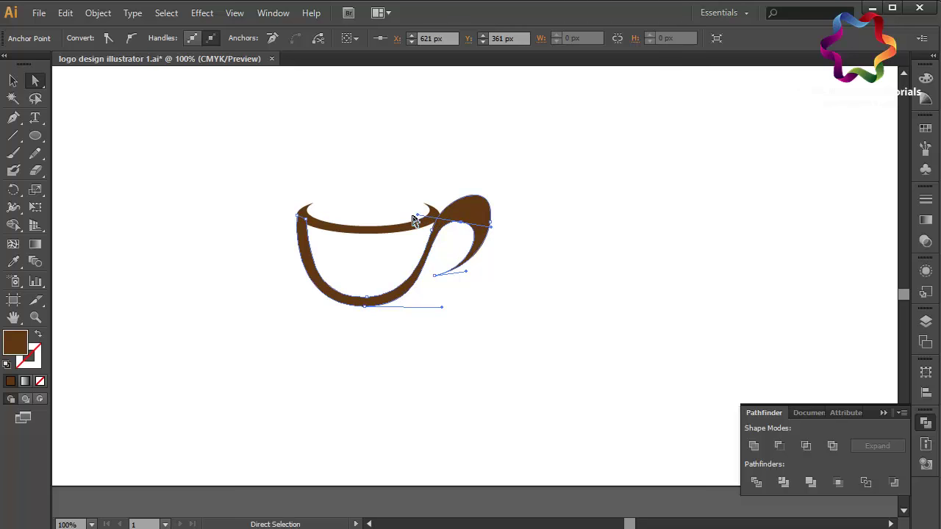
left_click_drag(417, 219, 425, 211)
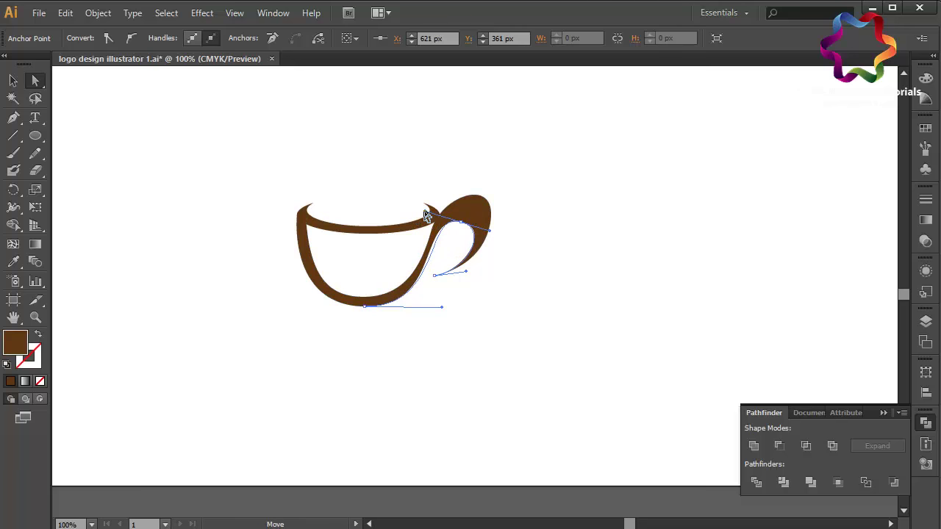
left_click_drag(492, 226, 487, 237)
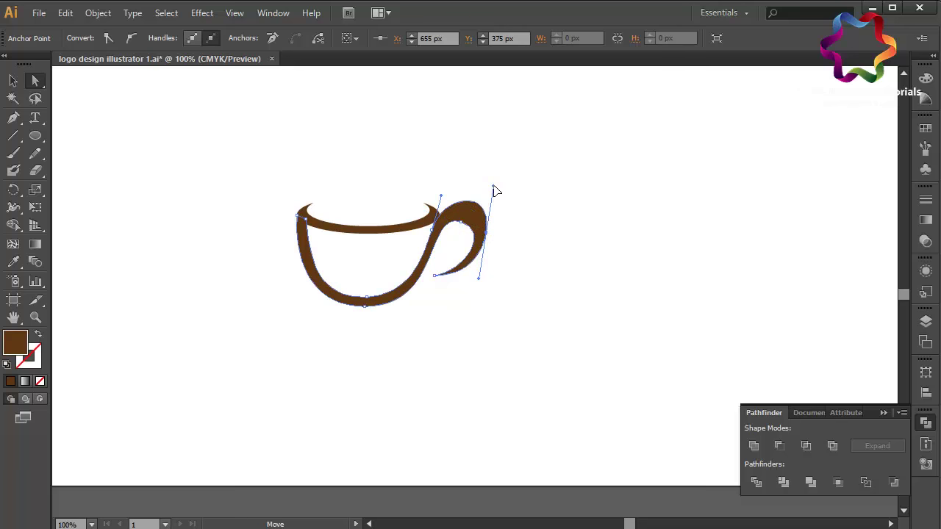
left_click_drag(493, 188, 486, 237)
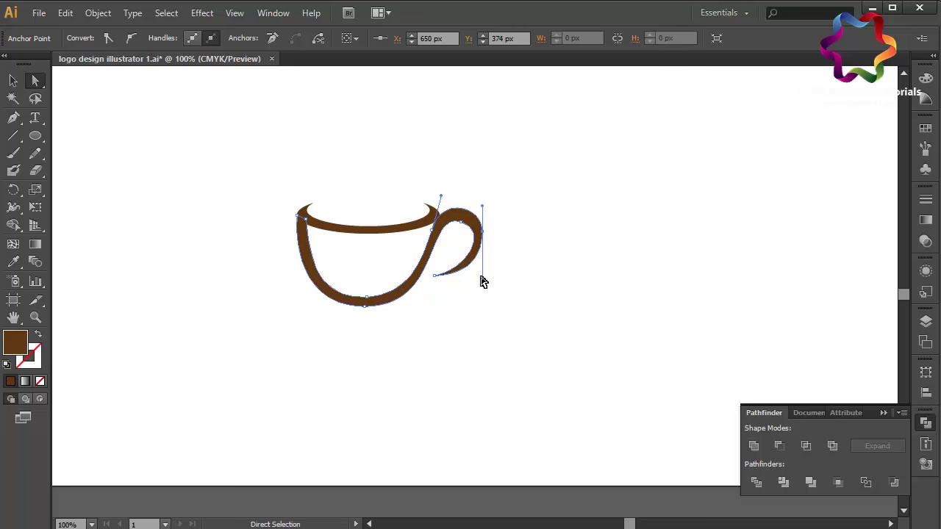
left_click(507, 287)
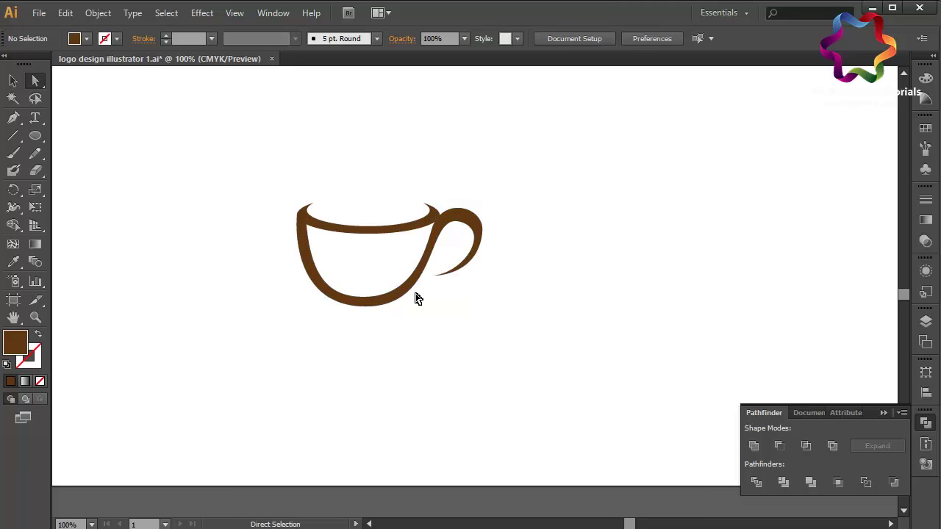
Select the cup's bottom anchor and nudge it two steps right
left_click(401, 303)
left_click(368, 300)
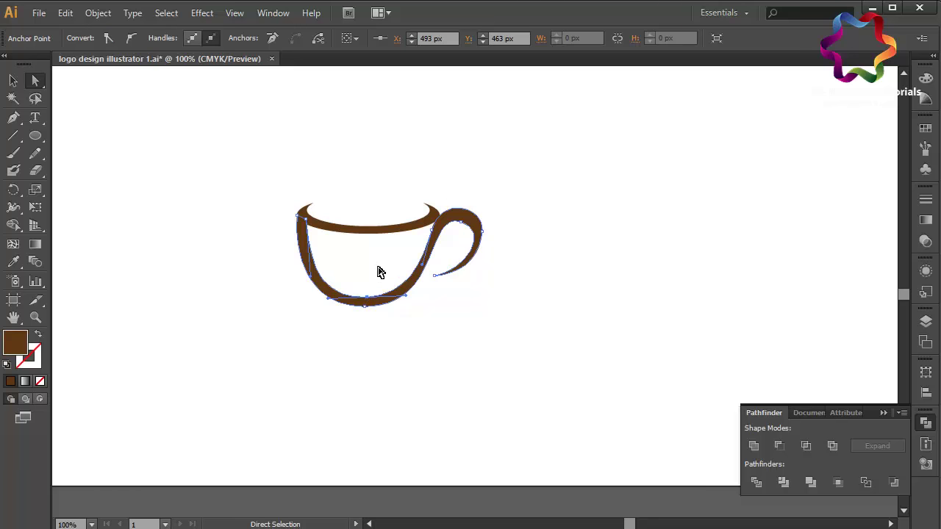
left_click_drag(379, 269, 362, 340)
key("Right")
key("Right")
key("Right")
key("Right")
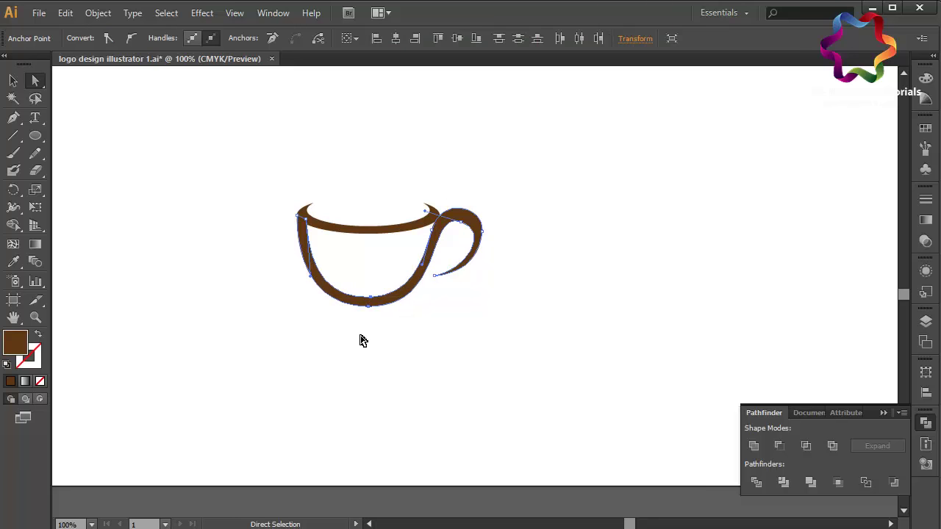
key("Right")
key("Right")
left_click(528, 376)
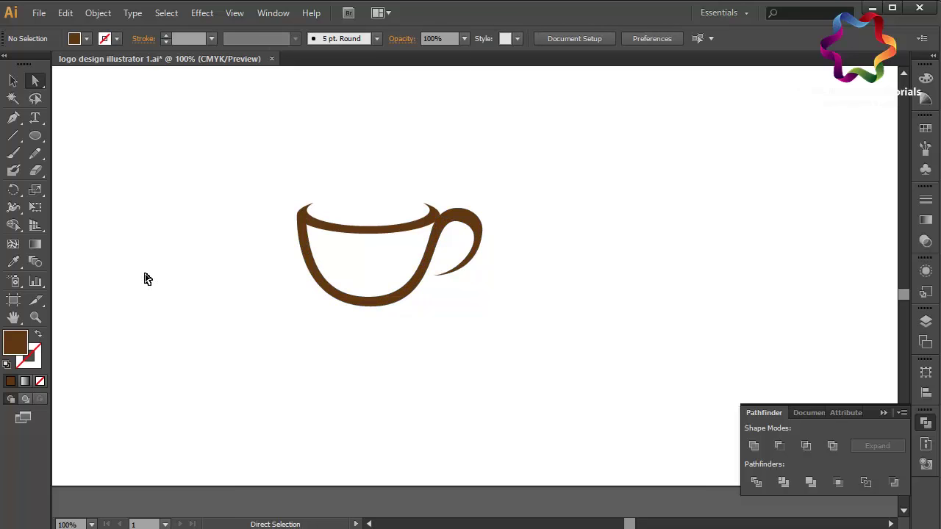
Start a Pen path on the cup rim and curve it upward into the lower steam swirl
left_click(15, 119)
left_click(338, 205)
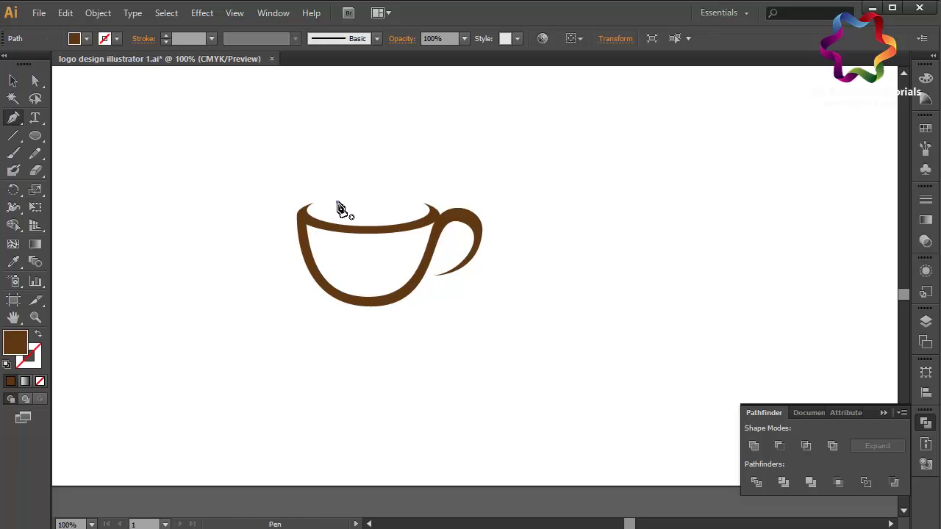
left_click_drag(366, 220, 404, 223)
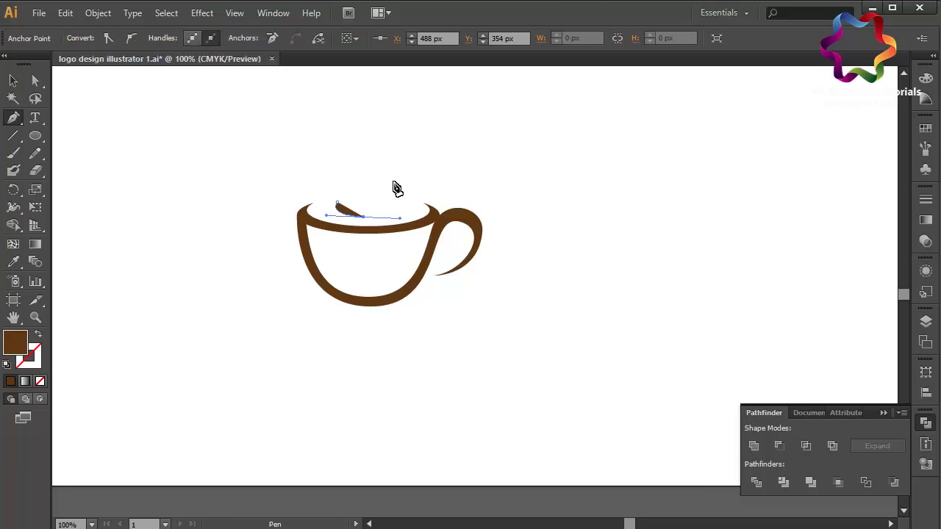
left_click_drag(376, 182, 351, 167)
left_click_drag(350, 131, 373, 128)
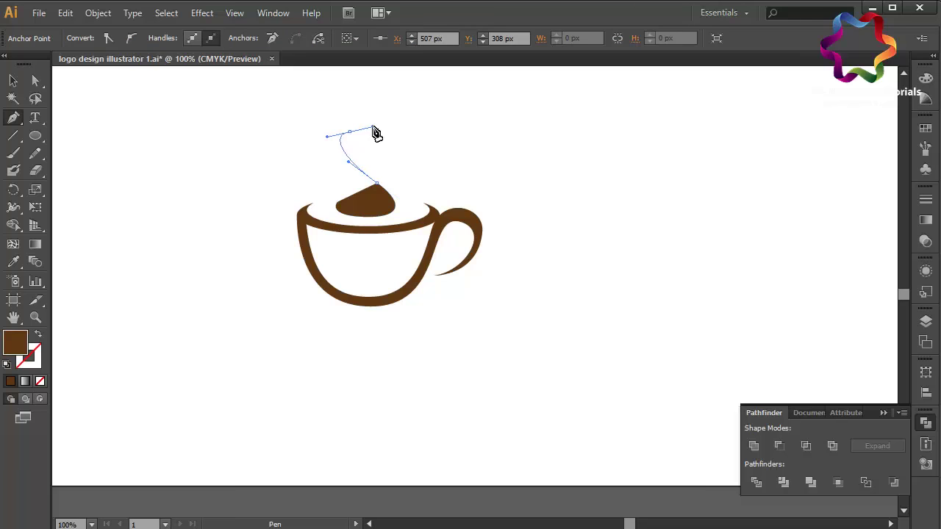
left_click(349, 132)
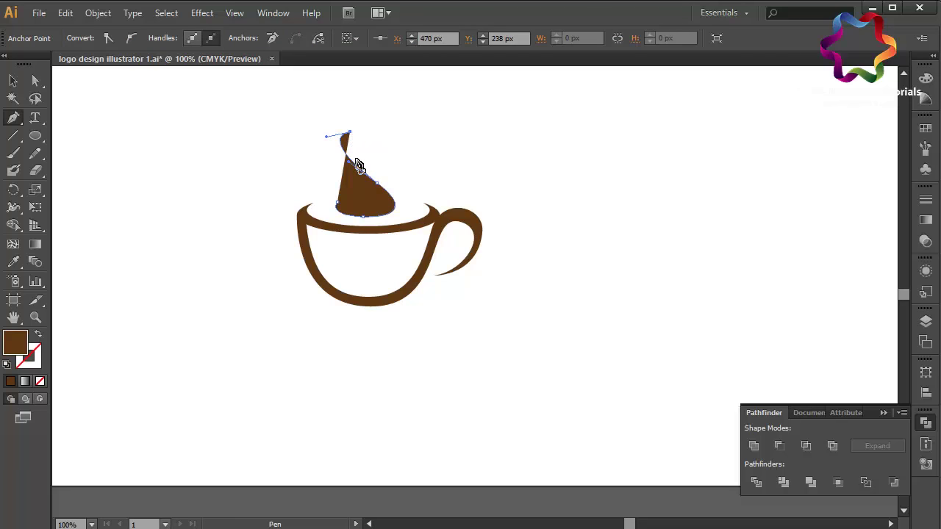
left_click_drag(358, 164, 377, 184)
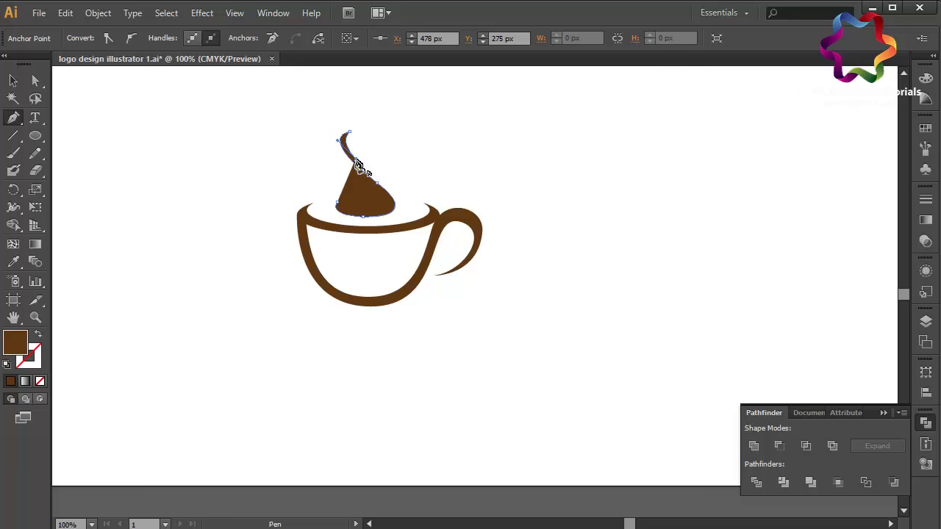
left_click(356, 161)
Shape the steam's wide top tip and curve the swirl back down, closing it at the rim
mouse_move(379, 140)
left_mouse_down()
mouse_move(415, 159)
mouse_move(471, 156)
mouse_move(463, 151)
left_mouse_up()
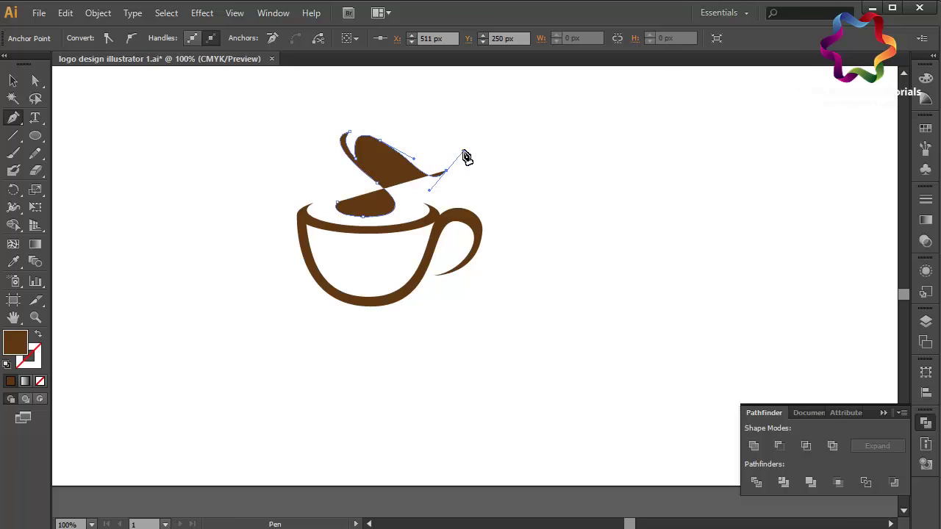
scroll(412, 116, "up", 2)
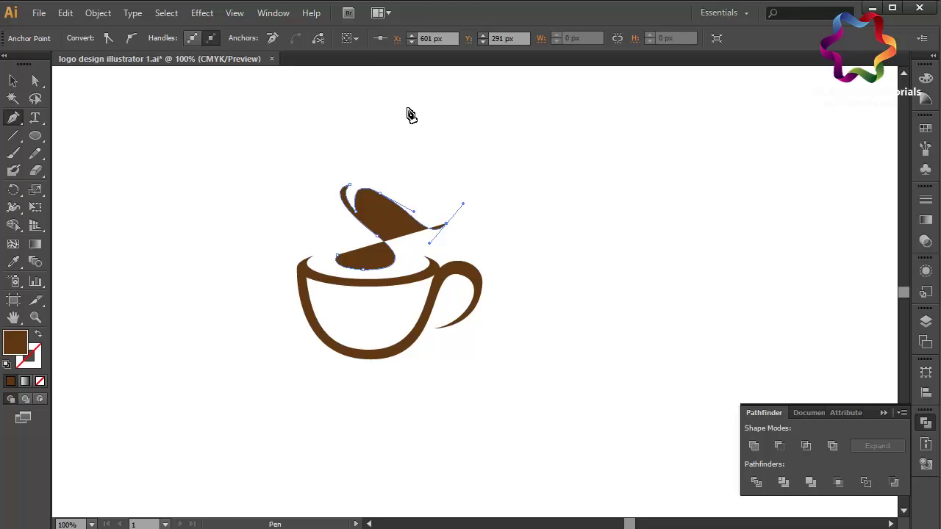
left_click_drag(398, 151, 439, 150)
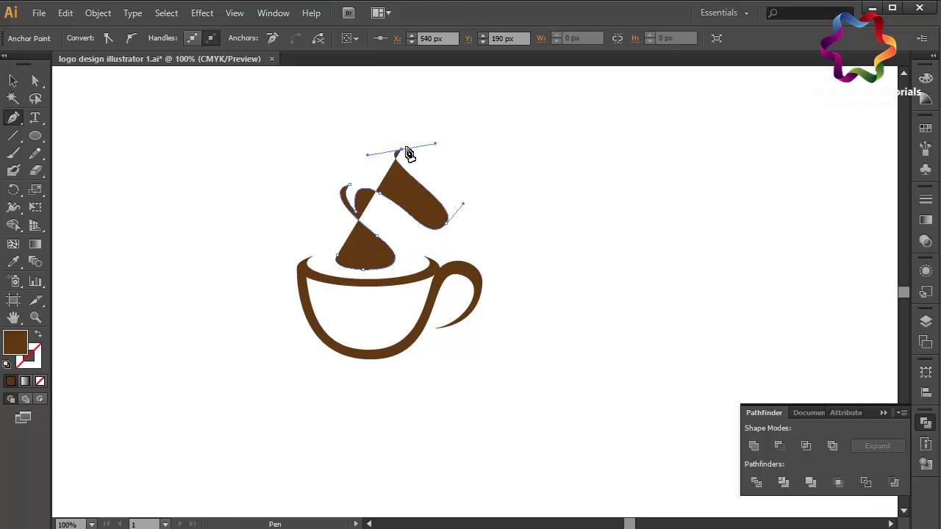
left_click(398, 151)
left_click_drag(392, 168, 415, 190)
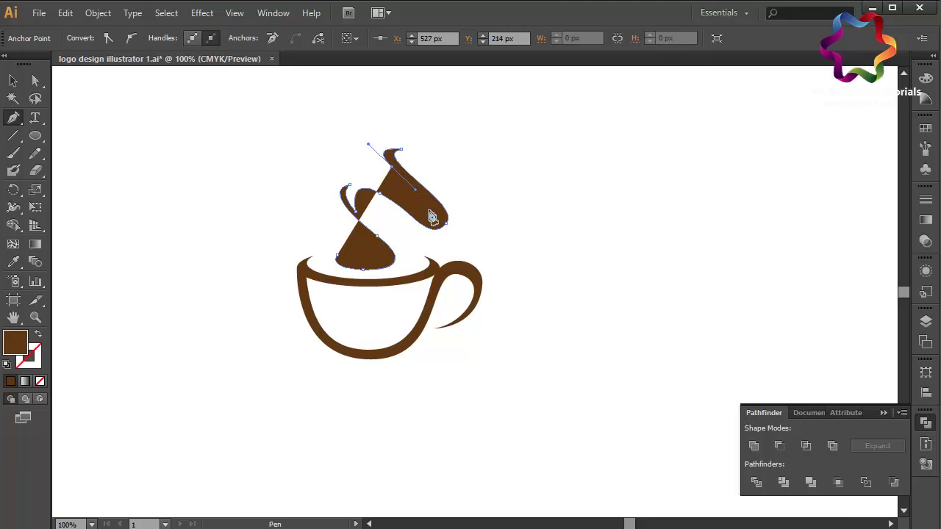
left_click_drag(436, 221, 431, 225)
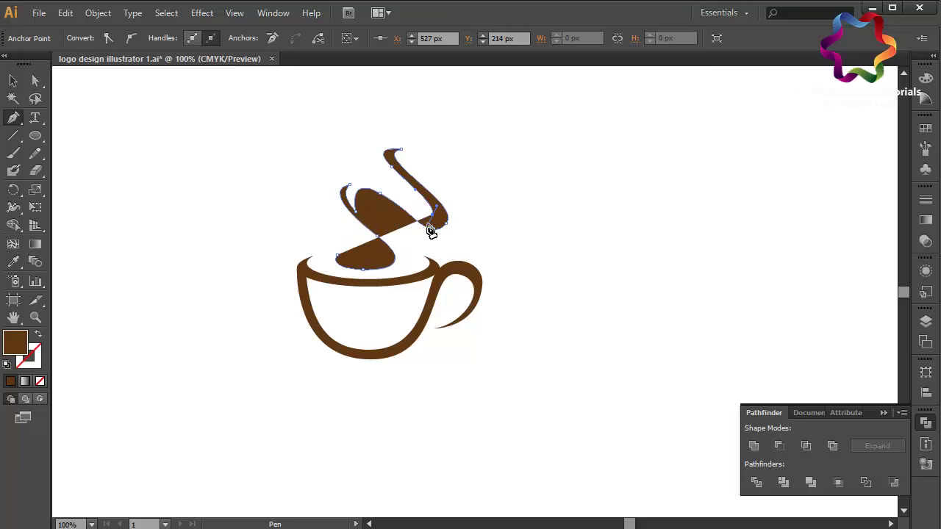
left_click_drag(345, 173, 310, 188)
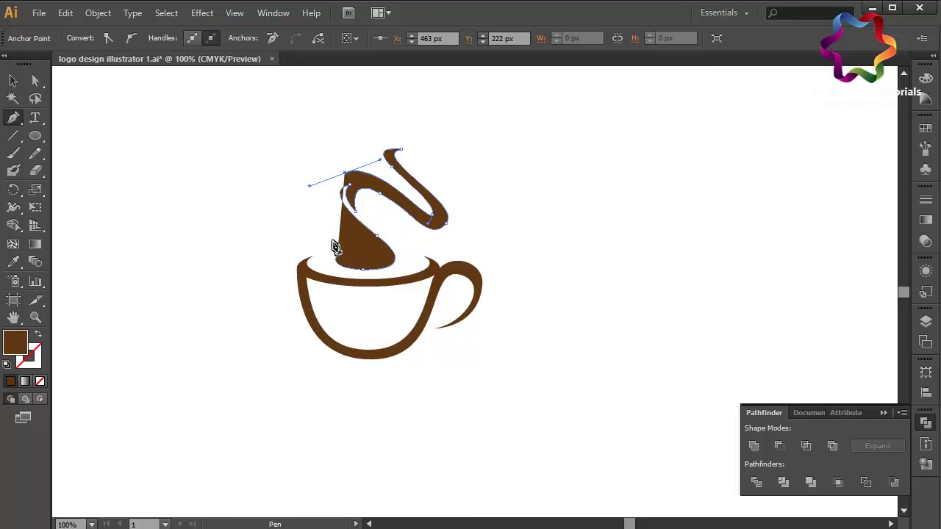
left_click_drag(353, 244, 379, 263)
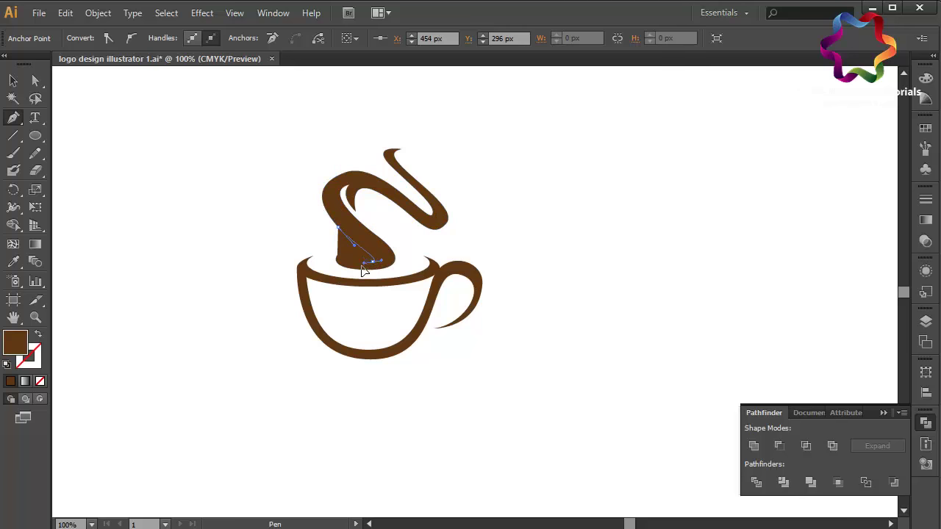
left_click_drag(373, 262, 386, 250)
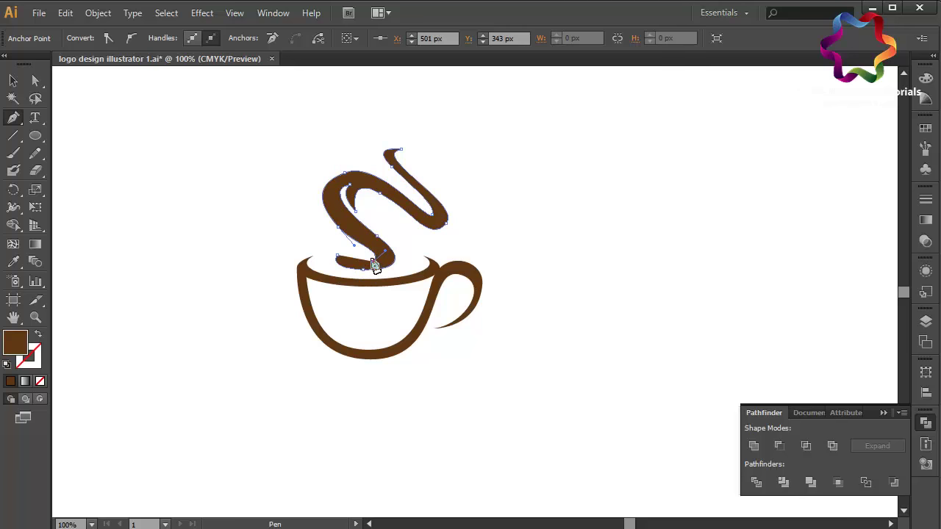
left_click_drag(340, 263, 307, 266)
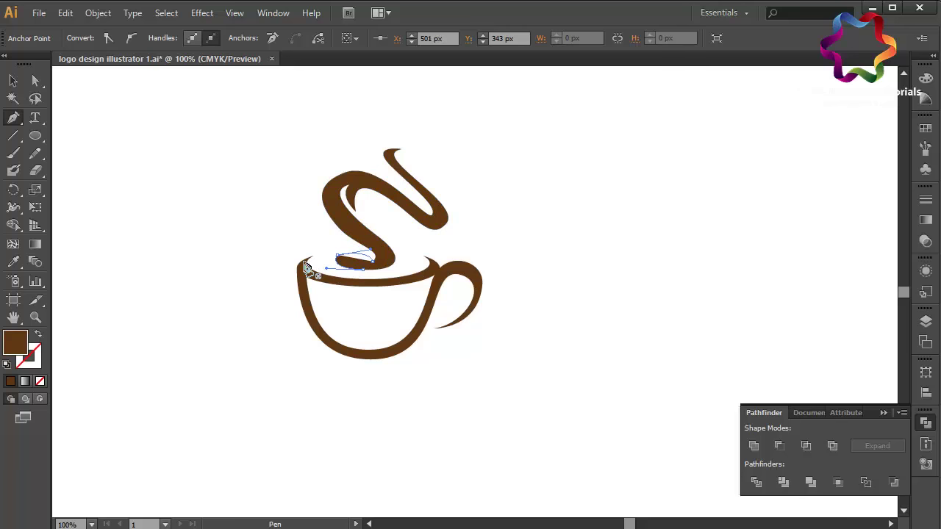
Round out the swirl's upper-left curve and shift a lower point to refine the S shape
left_click(13, 80)
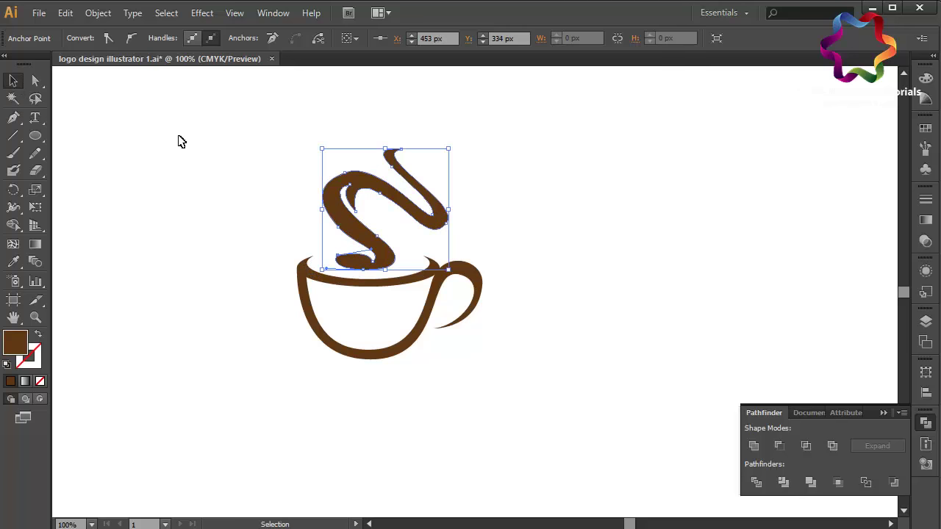
left_click(179, 137)
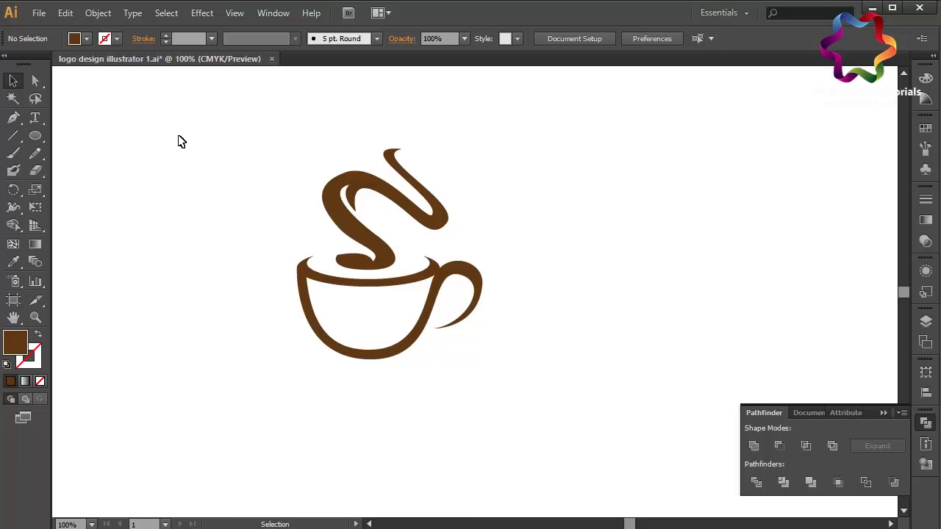
left_click(36, 80)
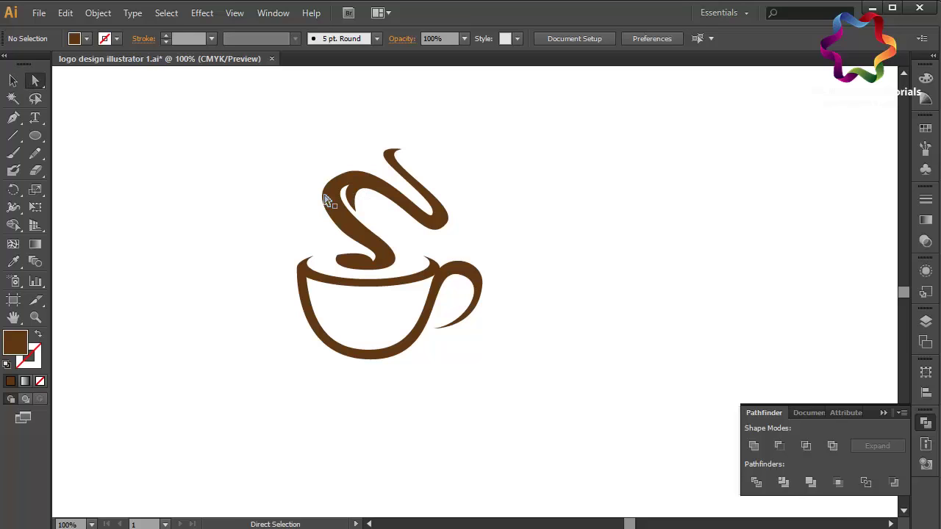
left_click(327, 182)
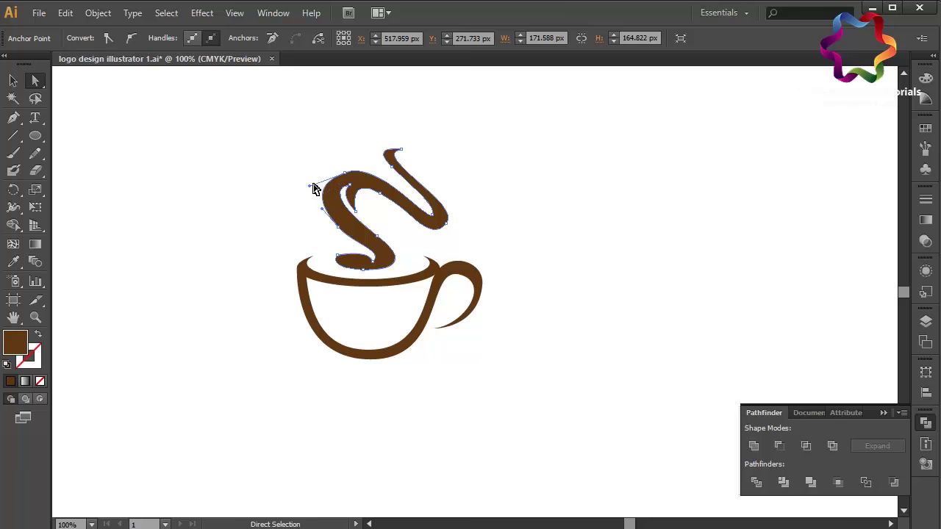
left_click_drag(310, 187, 318, 183)
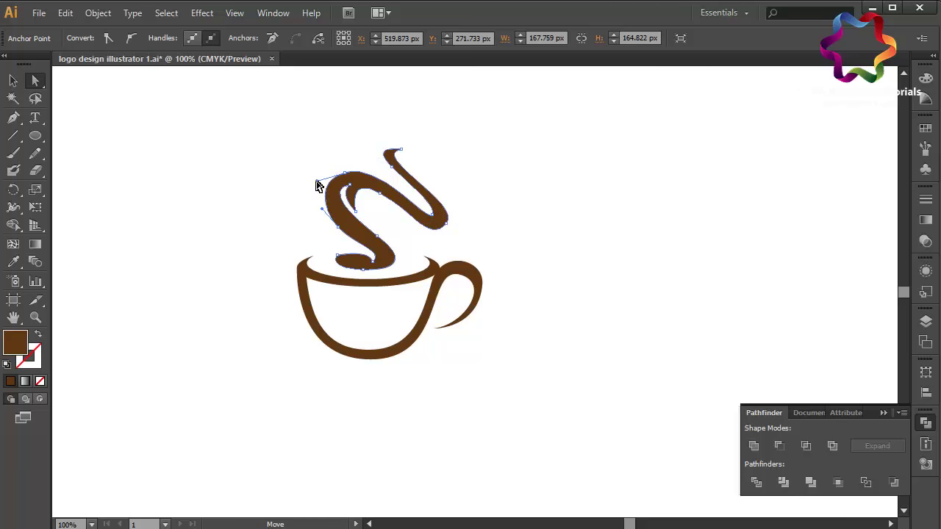
left_click(341, 230)
left_click_drag(341, 231, 347, 228)
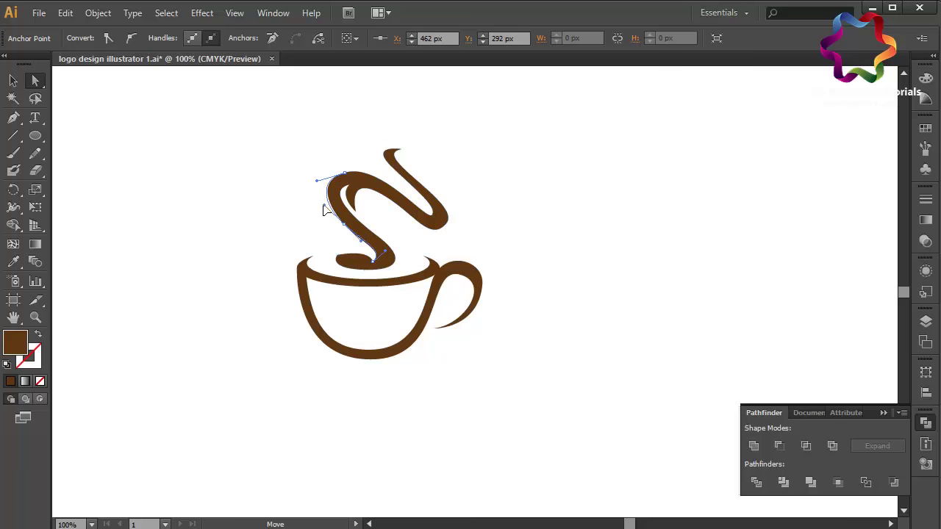
Reshape the swirl's bottom curve by dragging its bottom point, then deselect
left_click(300, 221)
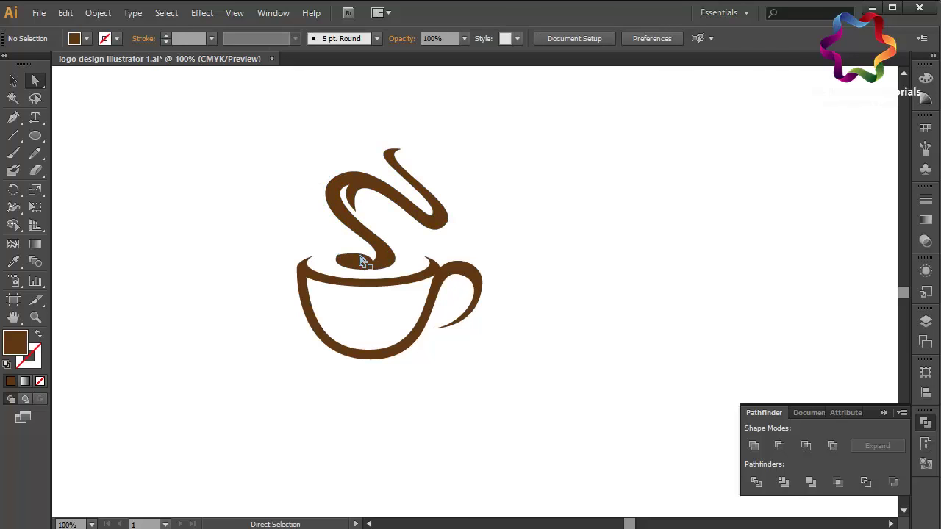
left_click(372, 258)
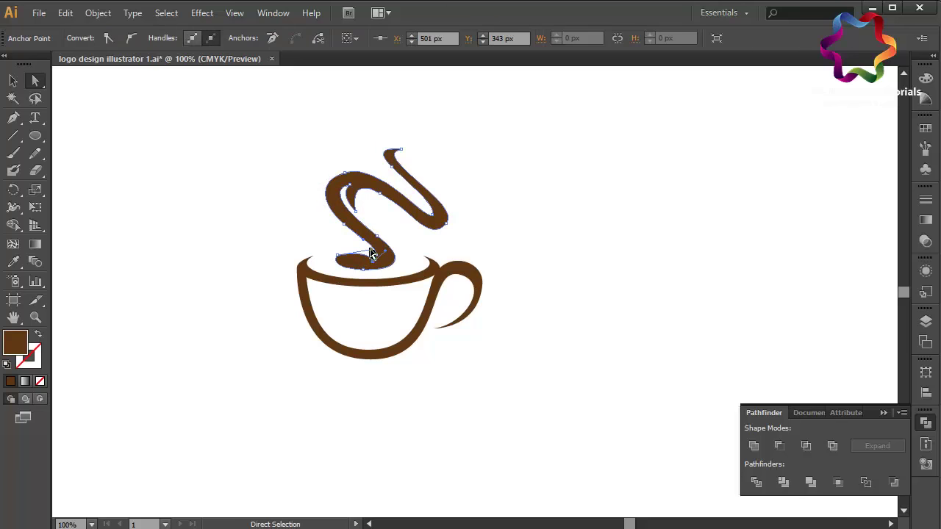
left_click_drag(372, 254, 356, 242)
left_click(297, 246)
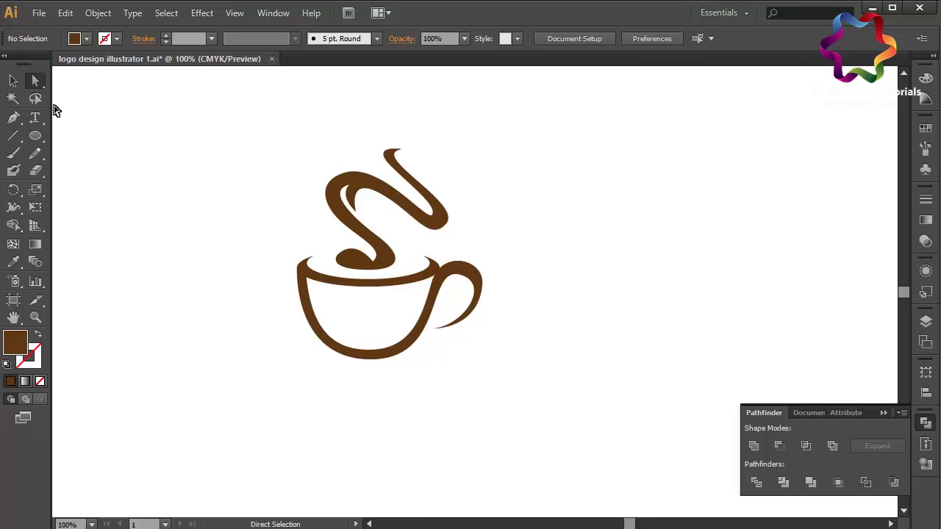
Draw a wide, flat brown ellipse below the cup
left_click(35, 135)
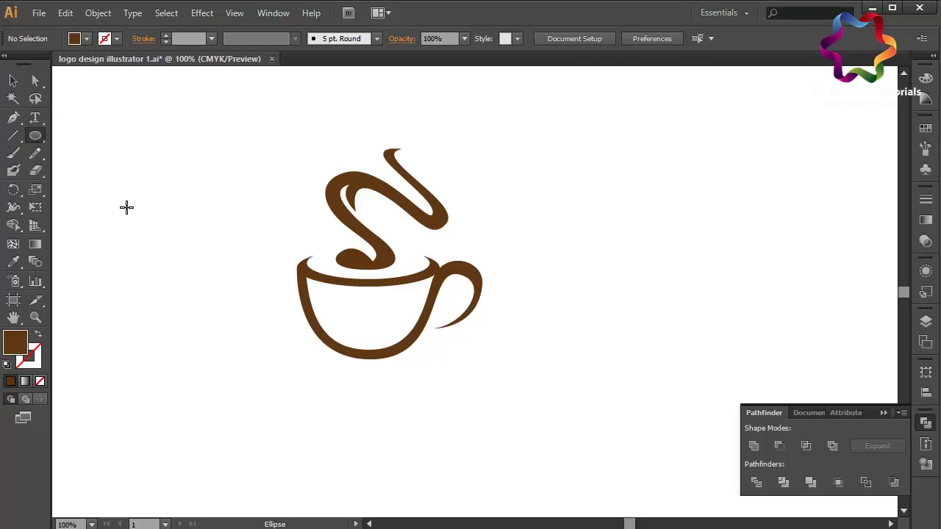
left_click(14, 117)
scroll(236, 287, "down", 5)
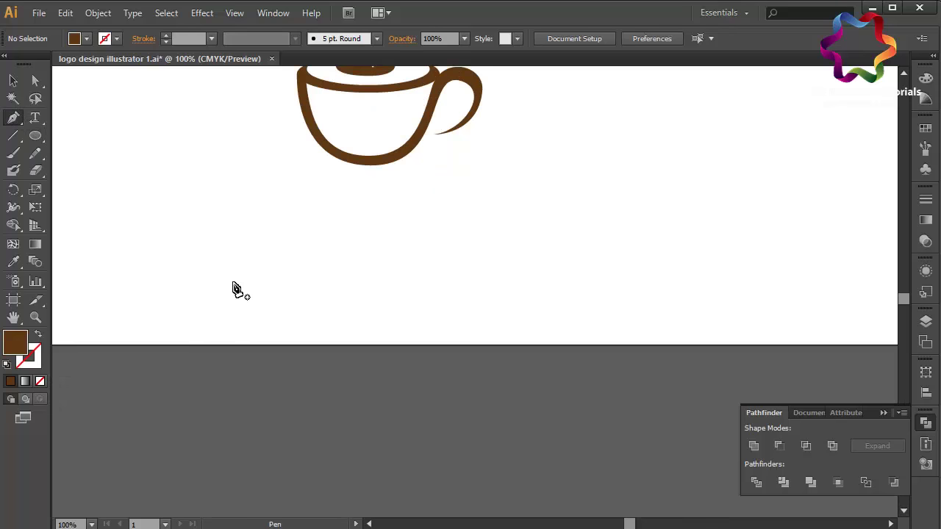
left_click(36, 137)
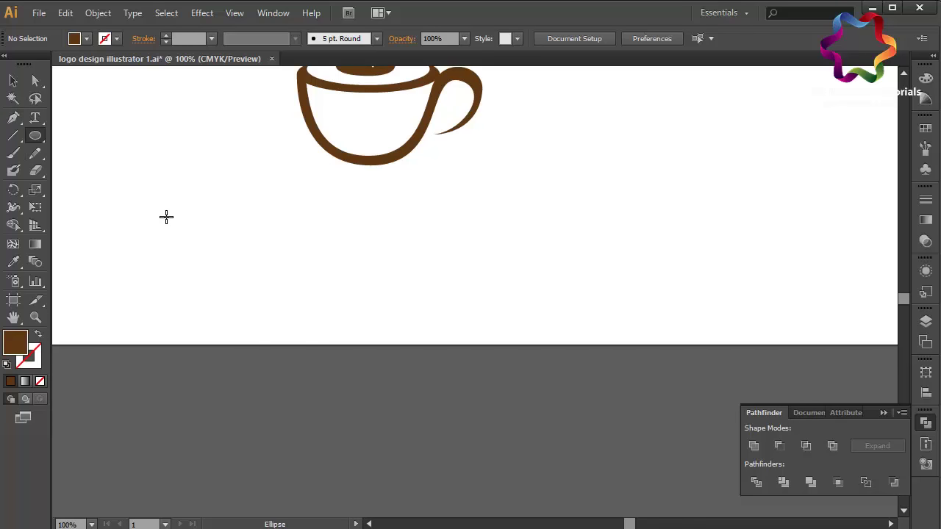
mouse_move(166, 217)
left_mouse_down()
mouse_move(577, 357)
mouse_move(542, 321)
left_mouse_up()
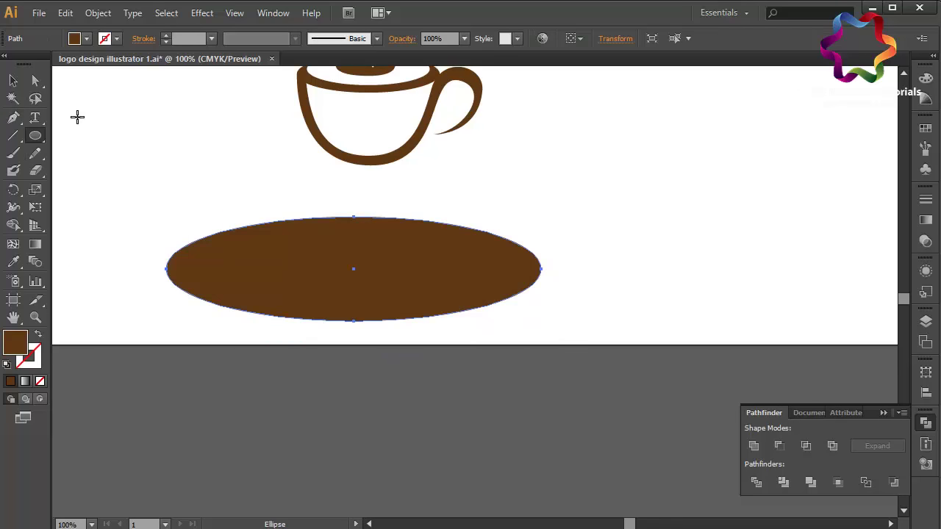
left_click(12, 82)
Paste a copy in front, stretch it wider and lower, and select both ellipses
left_click(65, 13)
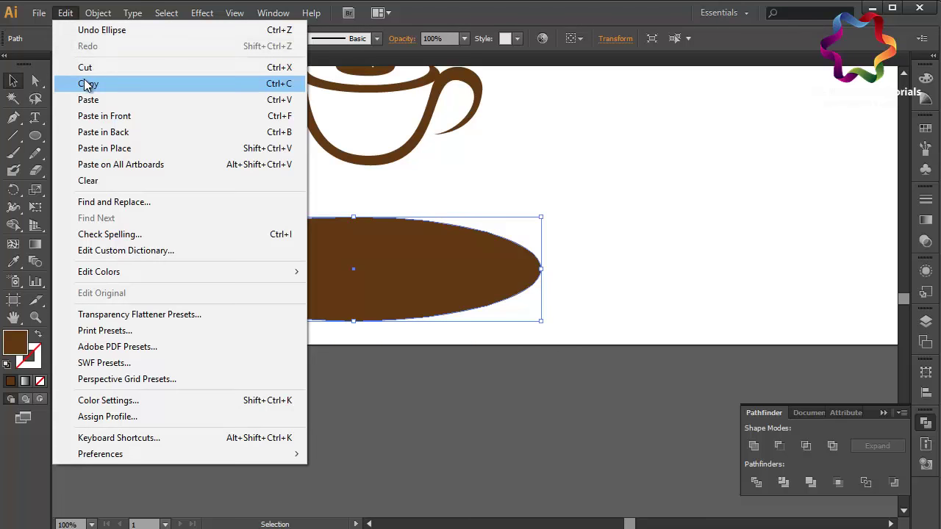
left_click(59, 84)
left_click(66, 13)
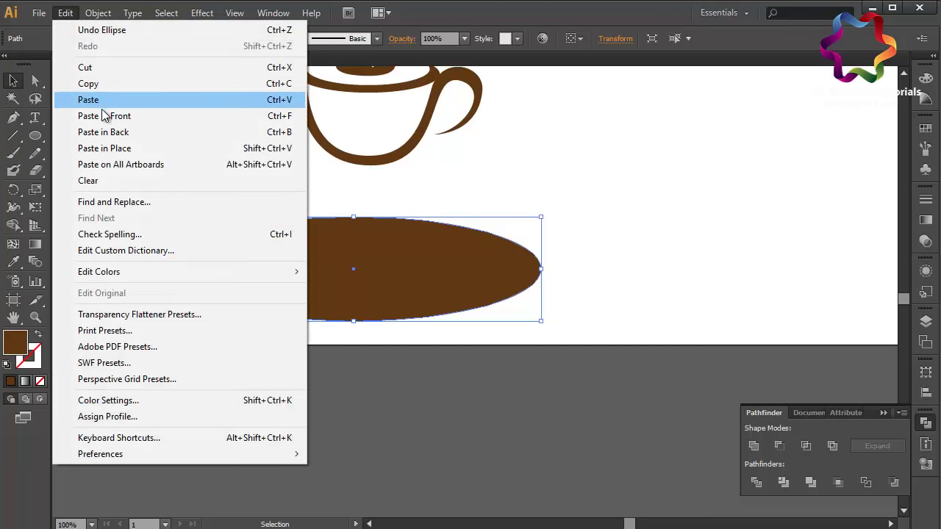
left_click(104, 116)
left_click_drag(350, 304, 353, 348)
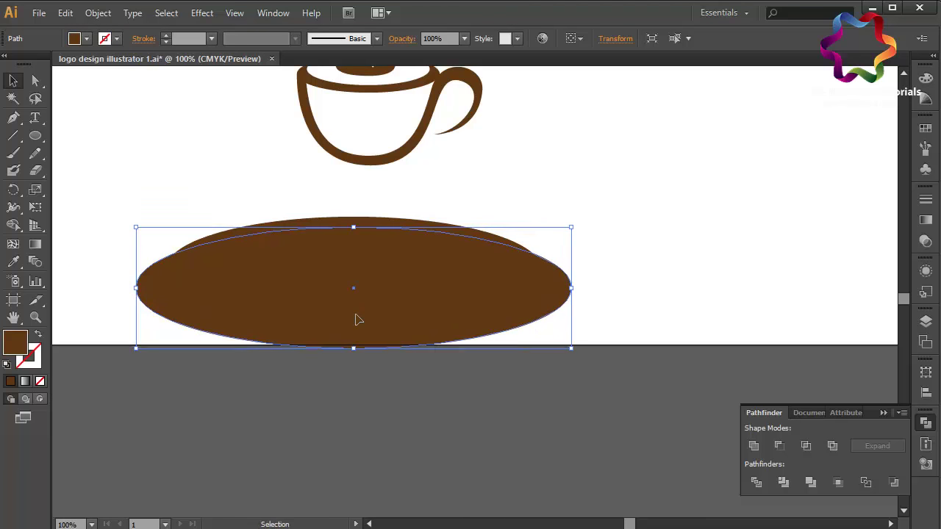
left_click(459, 268, "shift")
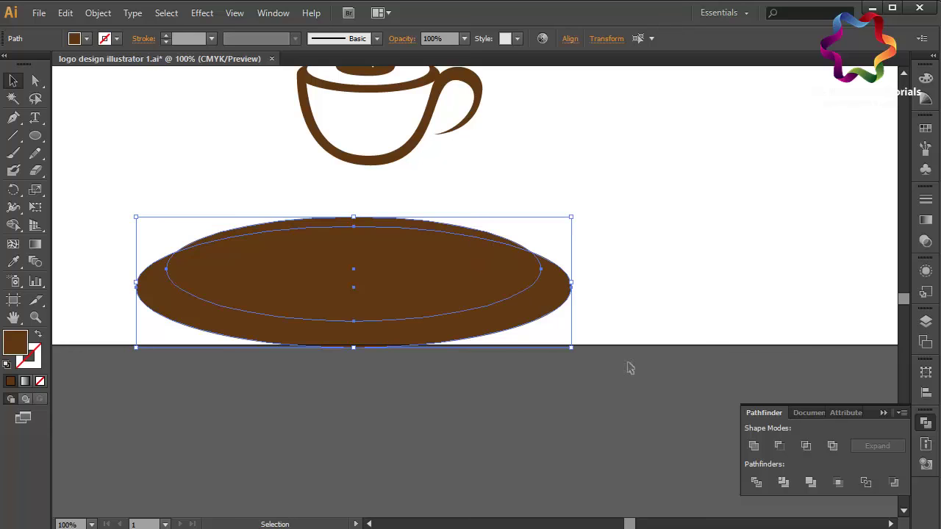
Cut the front ellipse away with Minus Front and place a pasted copy of the arc just below
left_click(779, 445)
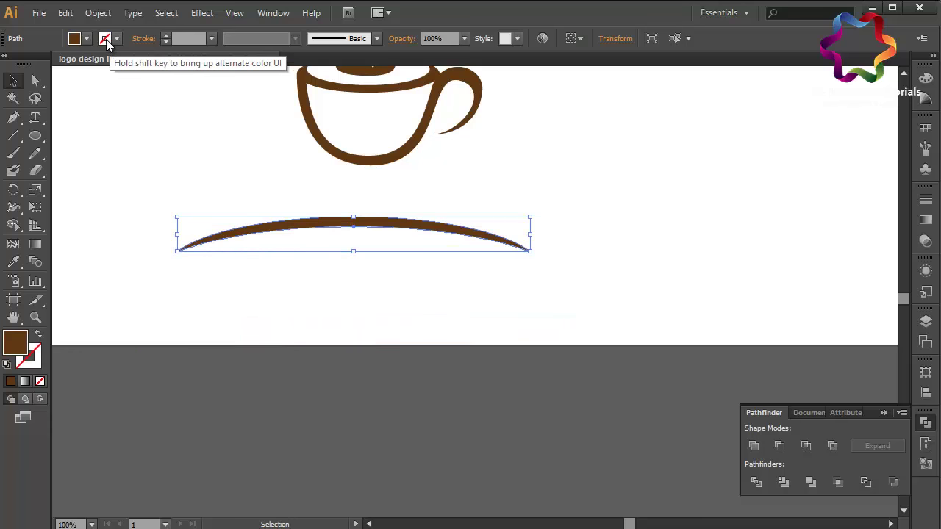
left_click(66, 13)
left_click(80, 81)
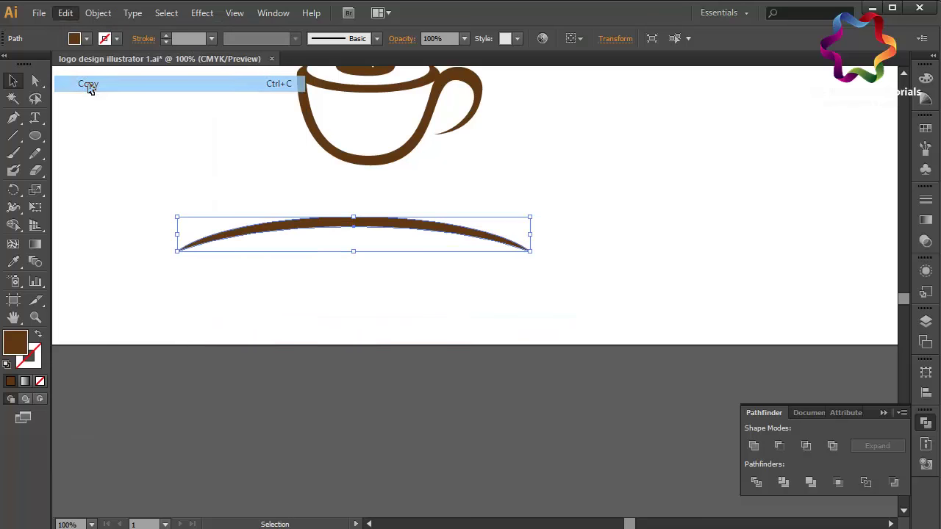
left_click(65, 12)
left_click(103, 117)
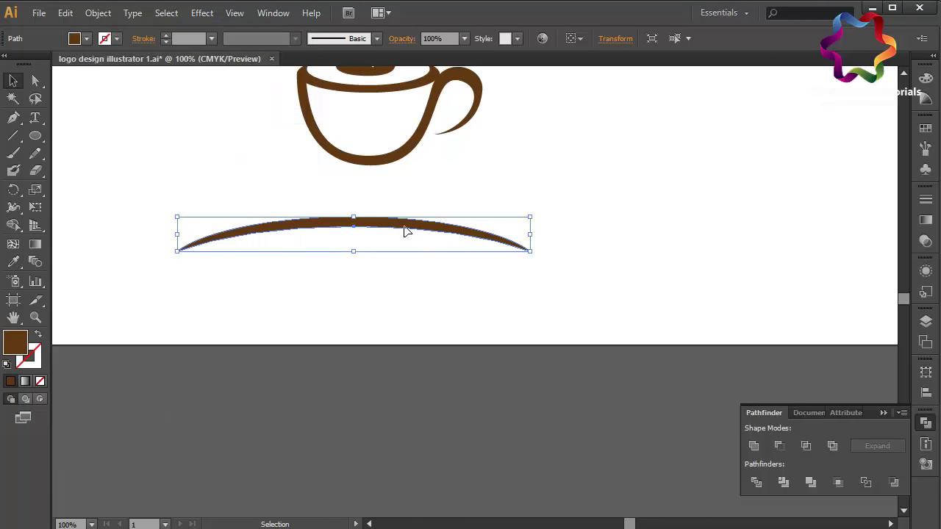
left_click_drag(405, 226, 410, 271)
mouse_move(446, 304)
left_mouse_down()
mouse_move(361, 225)
mouse_move(395, 192)
mouse_move(378, 191)
left_mouse_up()
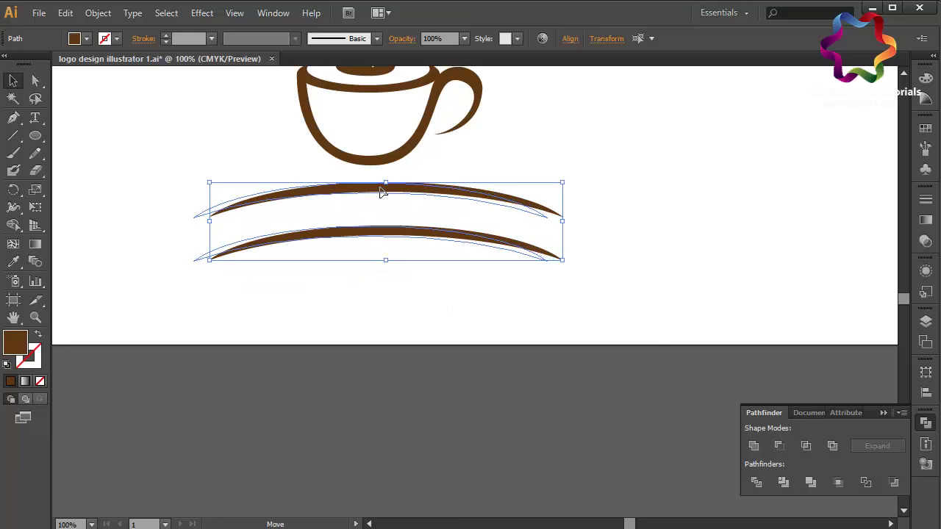
Zoom out to the full page showing the cup and both arcs, then deselect
key("ctrl+minus")
key("ctrl+plus")
key("ctrl+plus")
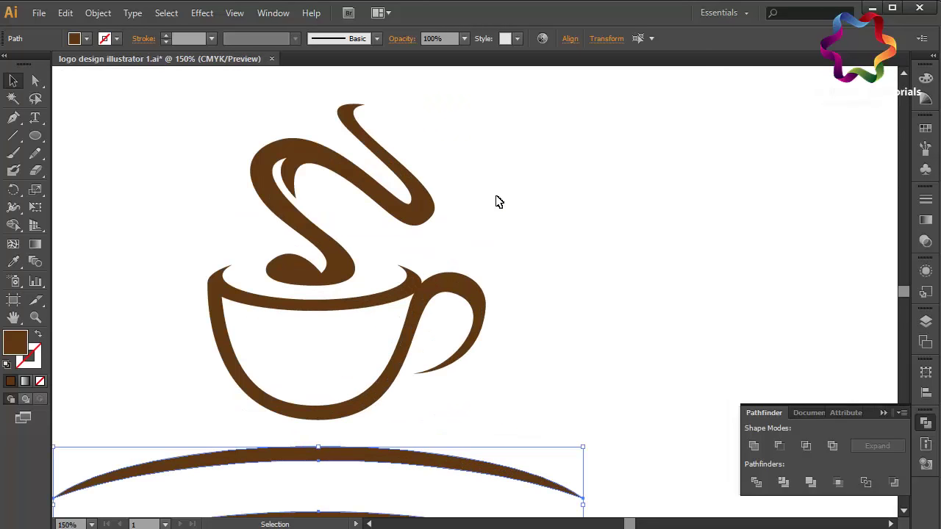
scroll(499, 202, "left", 2)
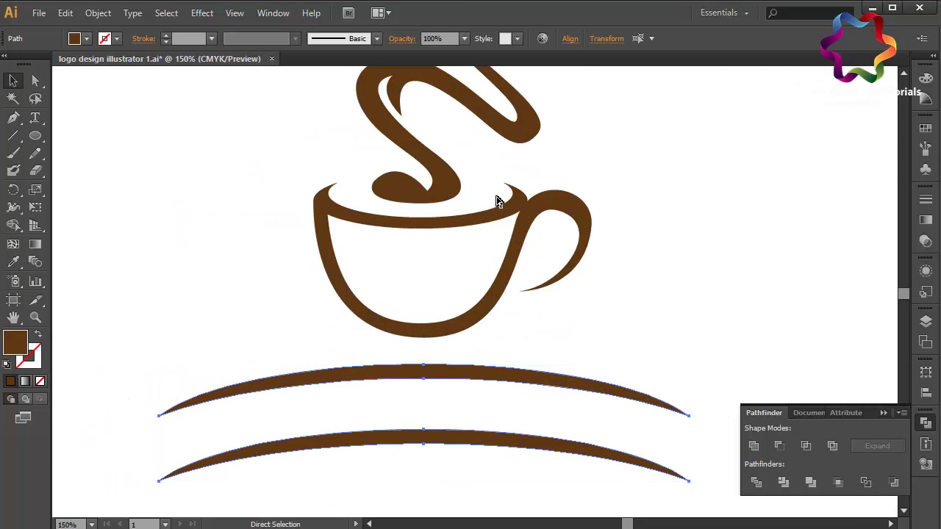
key("ctrl+minus")
key("ctrl+minus")
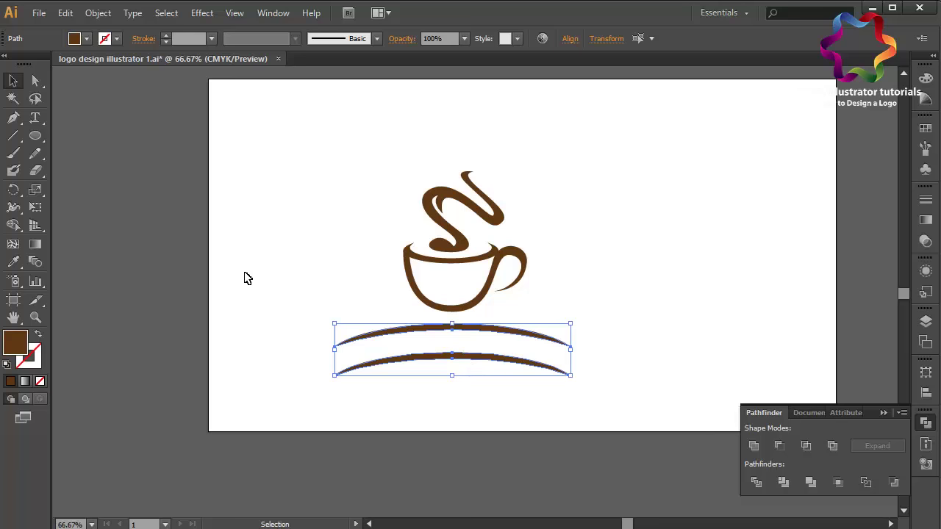
left_click(246, 275)
Draw a large brown circle and move it to the right of the cup
left_click(34, 140)
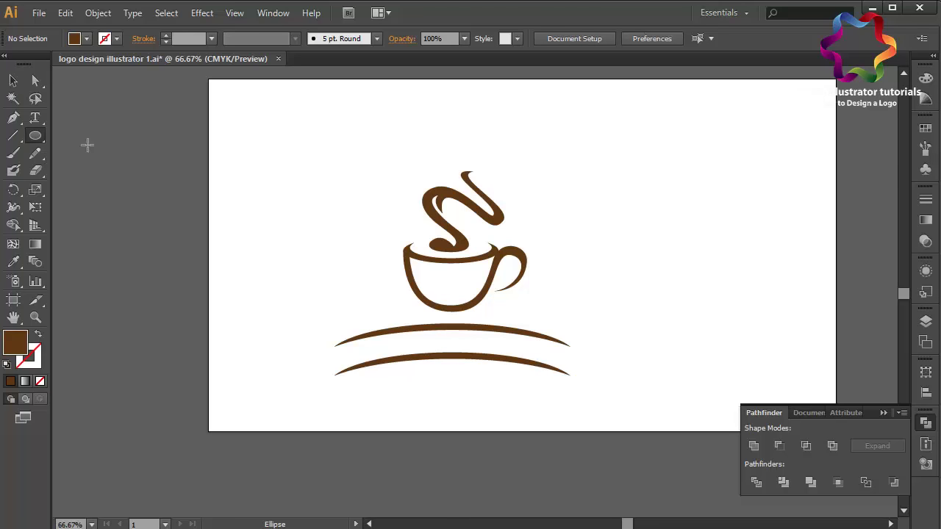
left_click_drag(231, 181, 387, 391)
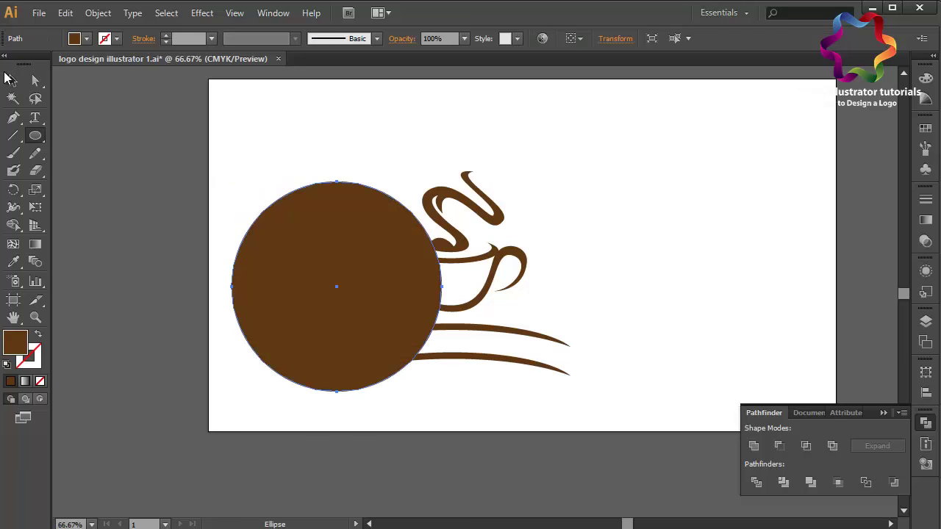
left_click(10, 80)
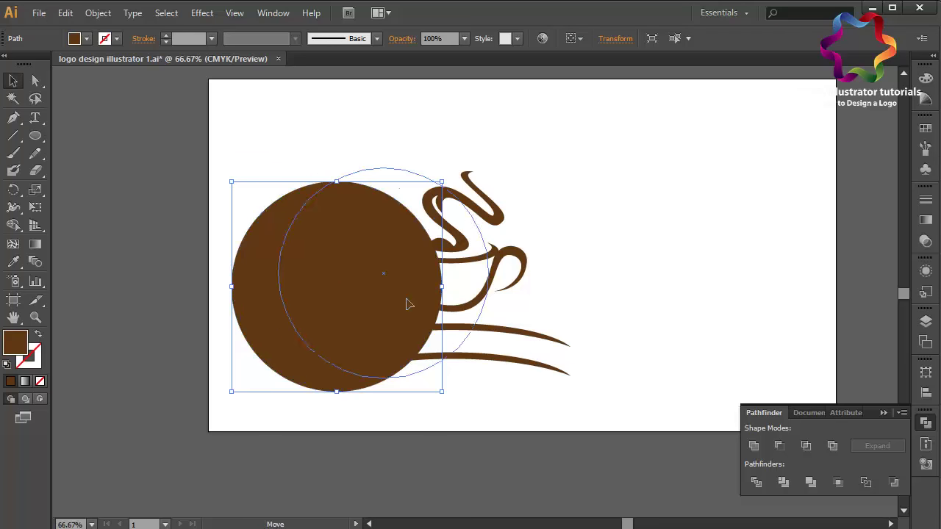
left_click_drag(329, 317, 721, 272)
left_click_drag(476, 307, 450, 300)
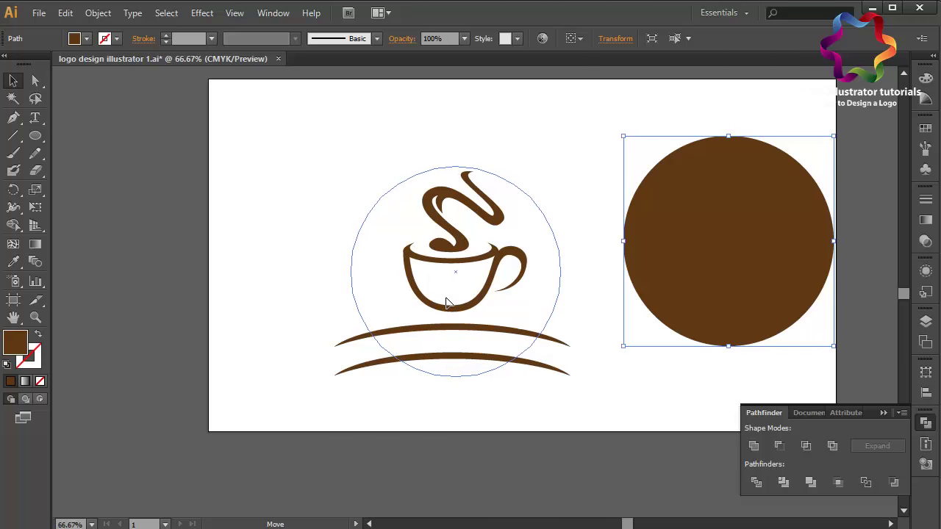
left_click_drag(450, 300, 684, 287)
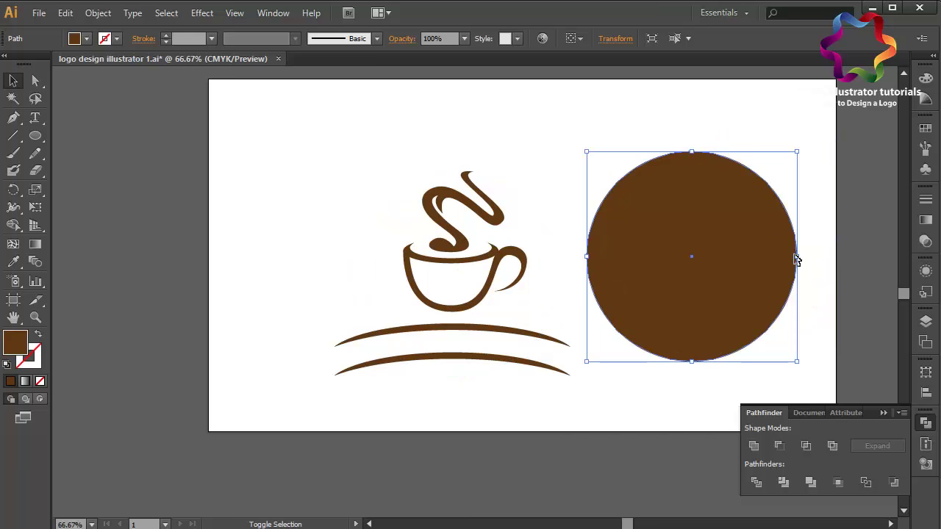
Enlarge the circle proportionally and centre it over the cup
left_click_drag(799, 258, 830, 258)
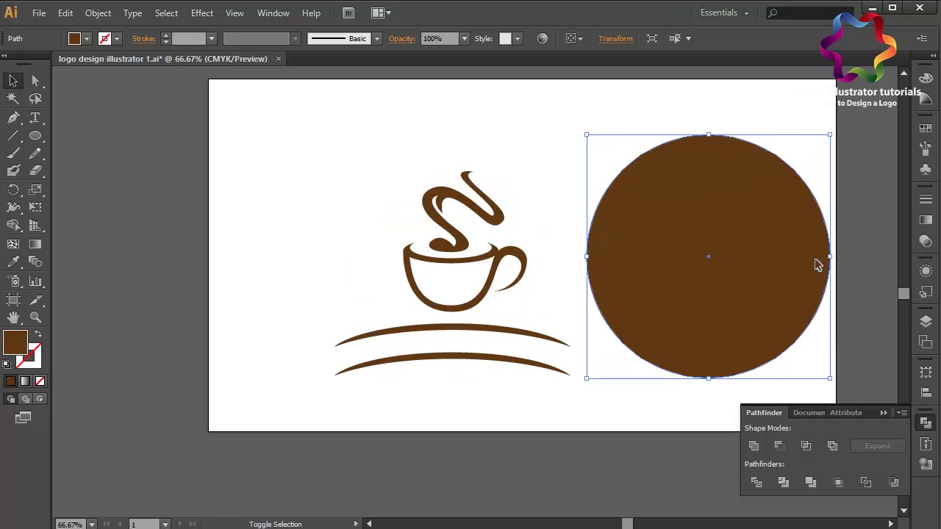
mouse_move(723, 254)
left_mouse_down()
mouse_move(482, 277)
mouse_move(475, 268)
left_mouse_up()
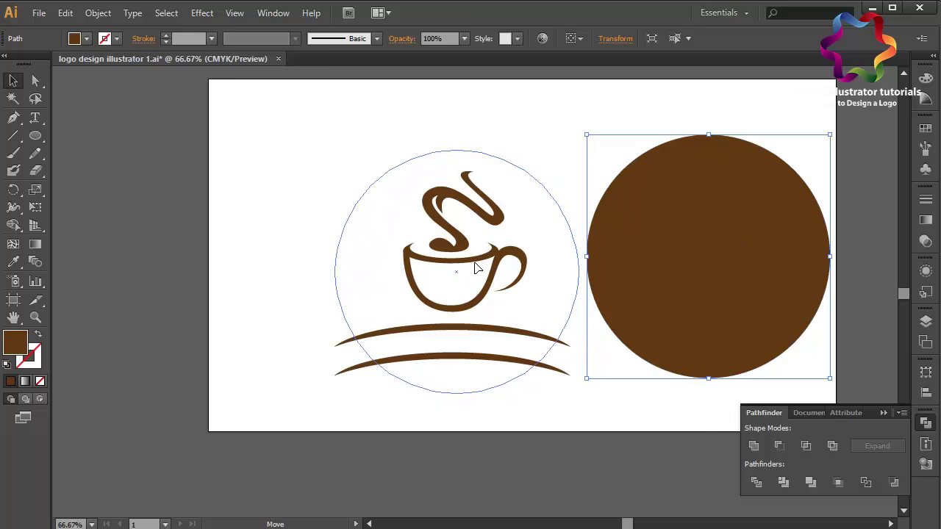
left_click_drag(475, 268, 474, 267)
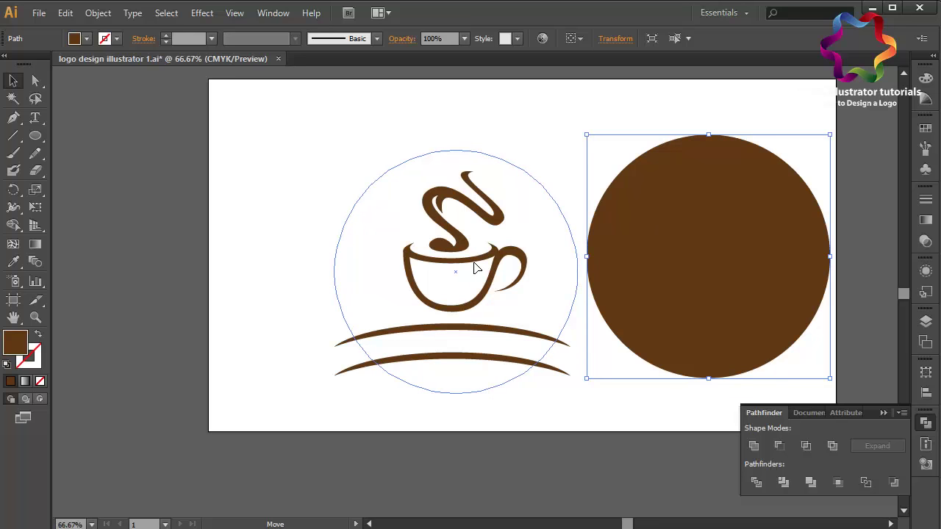
left_click_drag(474, 268, 476, 269)
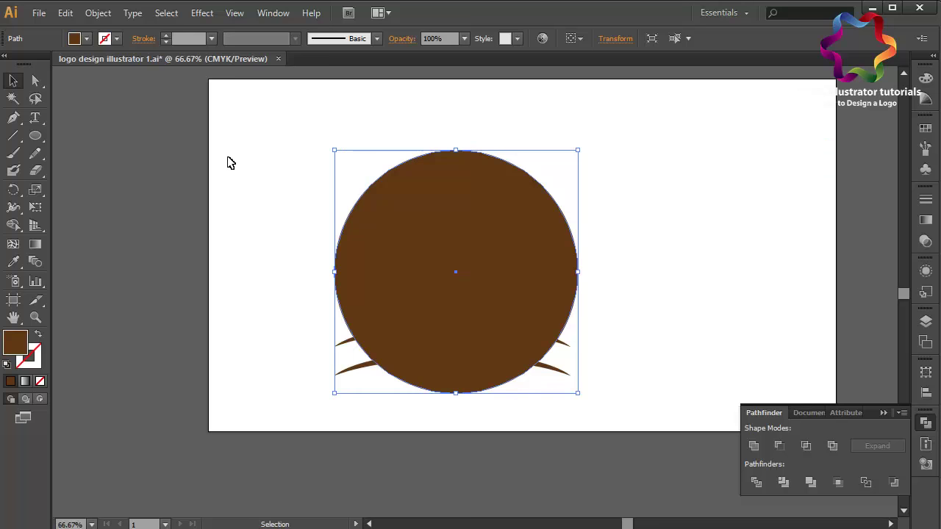
Paste a copy of the big circle in front and shrink it down from the top
left_click(65, 12)
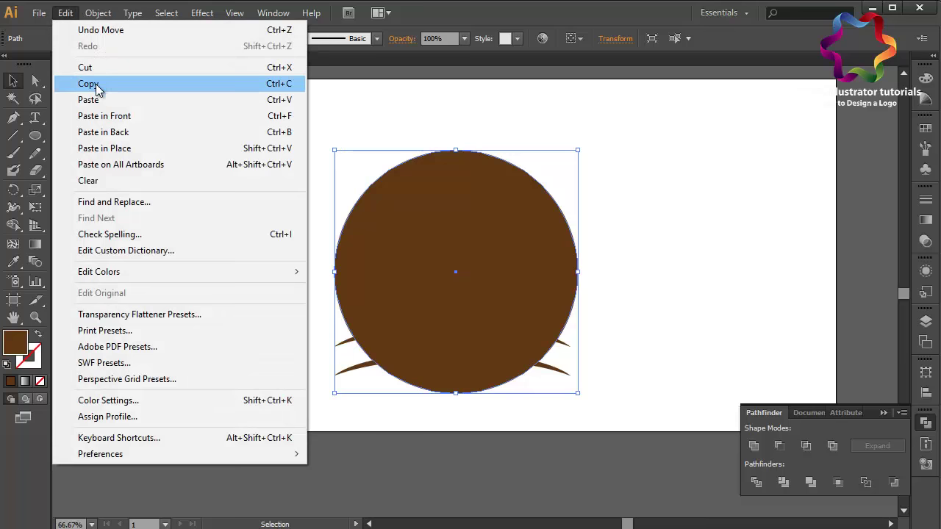
left_click(96, 83)
left_click(65, 13)
left_click(103, 115)
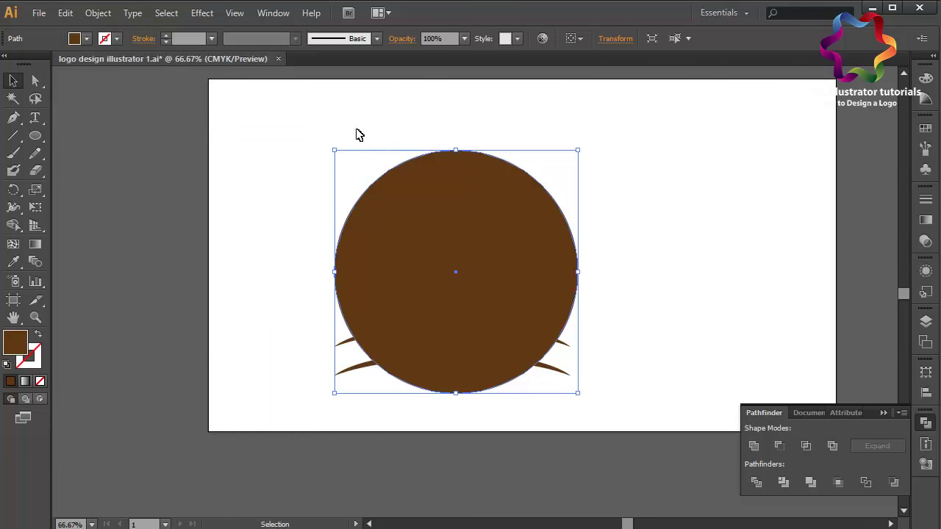
left_click_drag(456, 150, 457, 161)
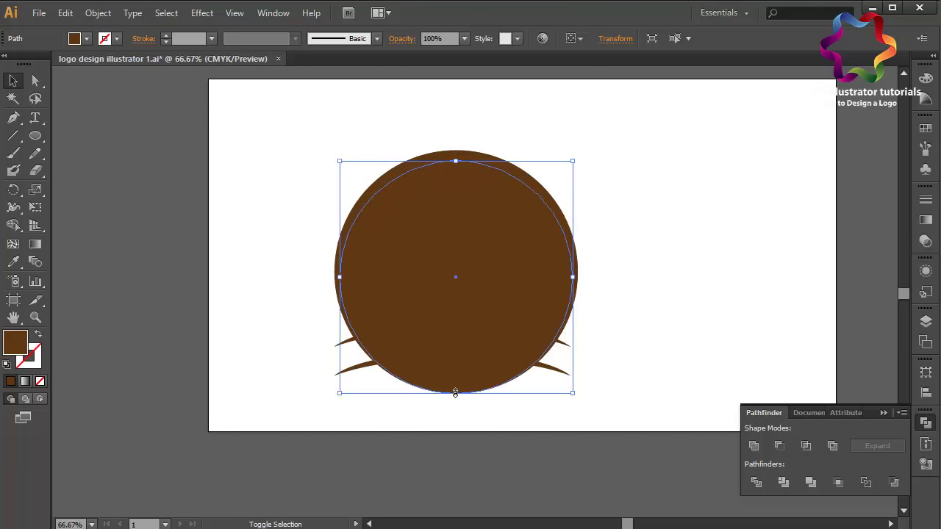
left_click_drag(456, 393, 456, 402)
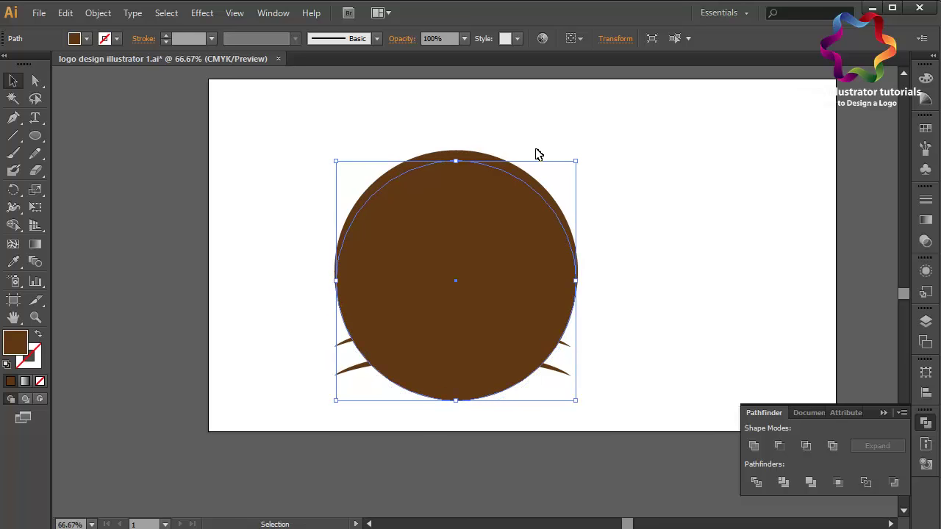
Subtract the front copy with Pathfinder Minus Front, leaving a thin brown arc
left_click_drag(536, 151, 508, 184)
left_click(778, 446)
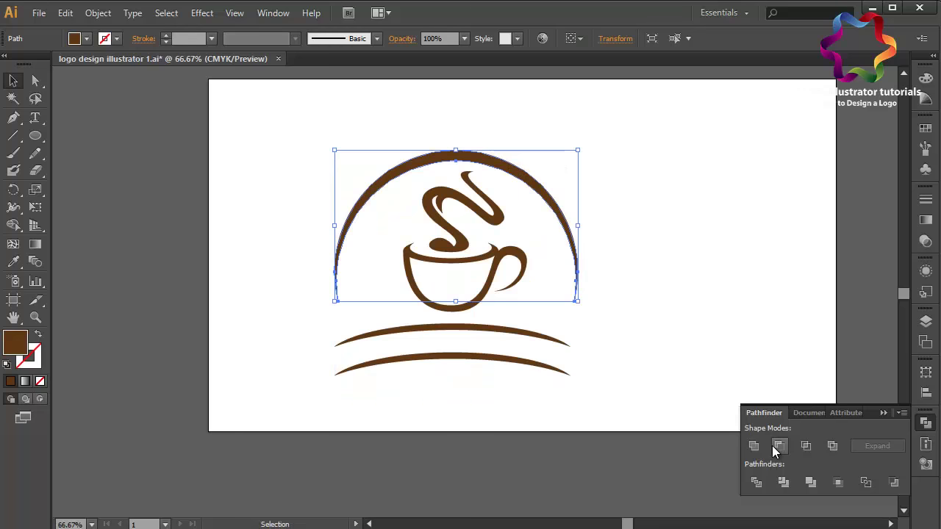
left_click(695, 359)
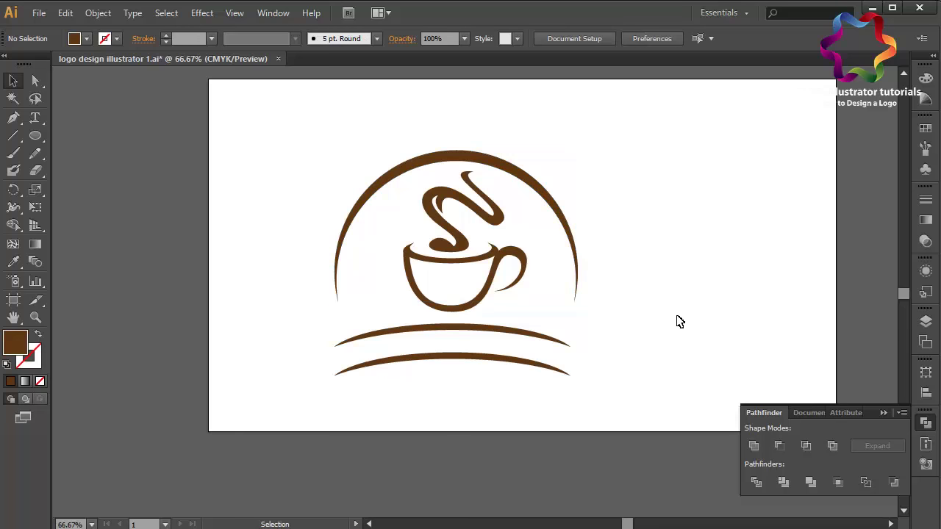
Nudge the lower swoosh line slightly down
left_click(544, 371)
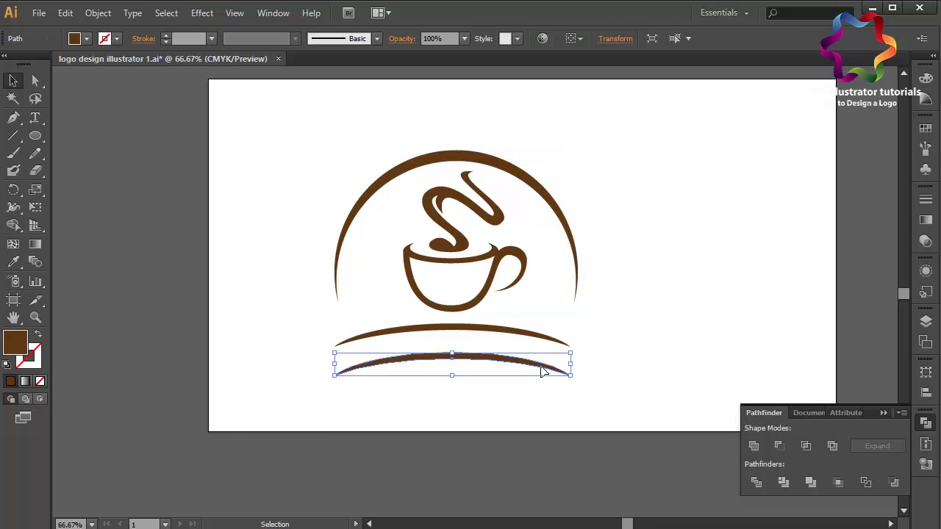
key("shift+Down")
key("shift+Down")
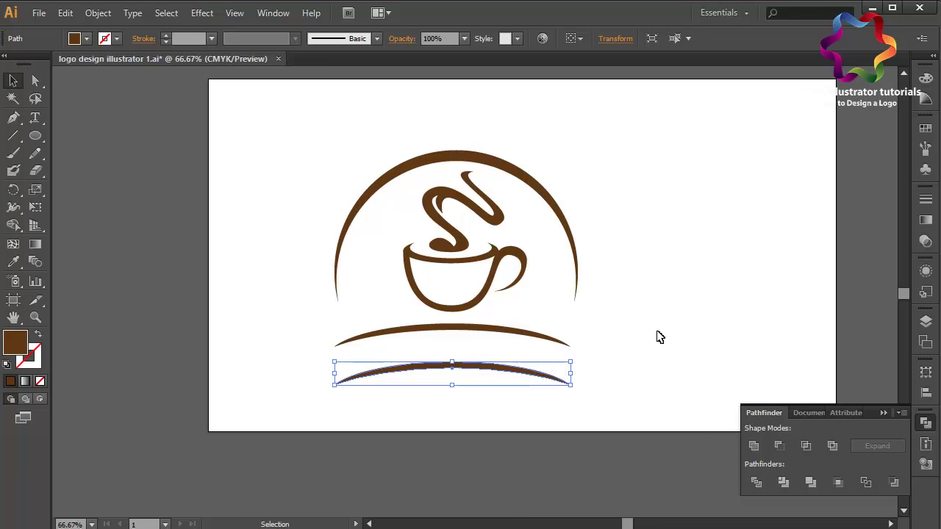
left_click(659, 336)
Make the CoffeeShop text 72 pt and place it between the two swoosh lines
key("t")
type("CoffeeShop")
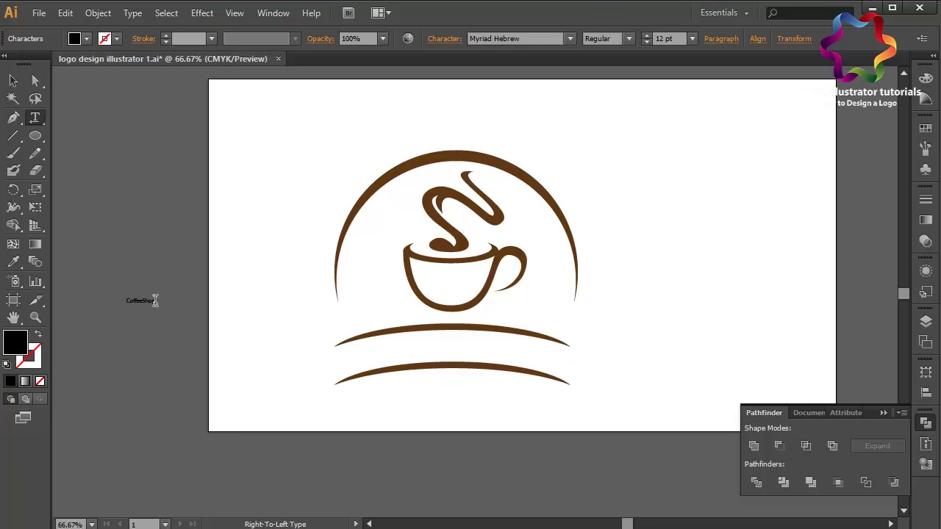
left_click(14, 81)
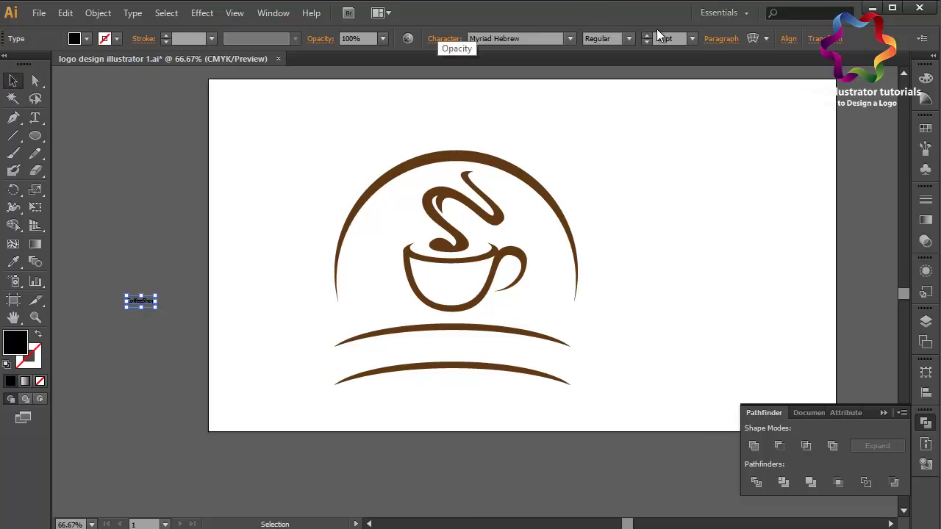
left_click(694, 42)
left_click(711, 296)
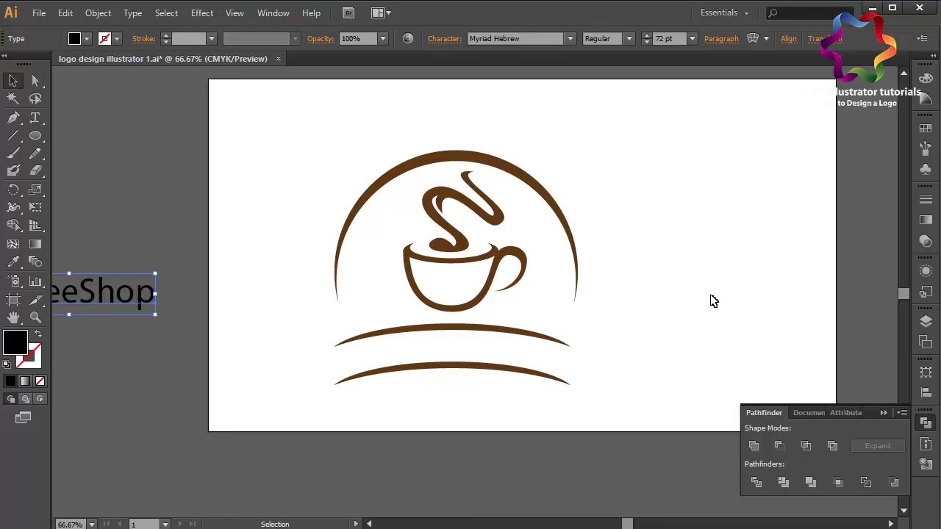
left_click_drag(127, 296, 507, 356)
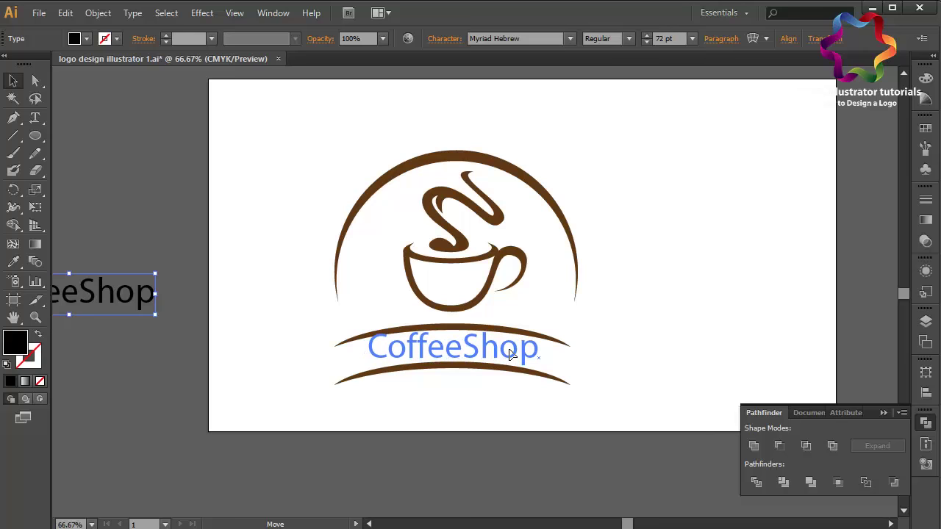
left_click_drag(508, 355, 509, 354)
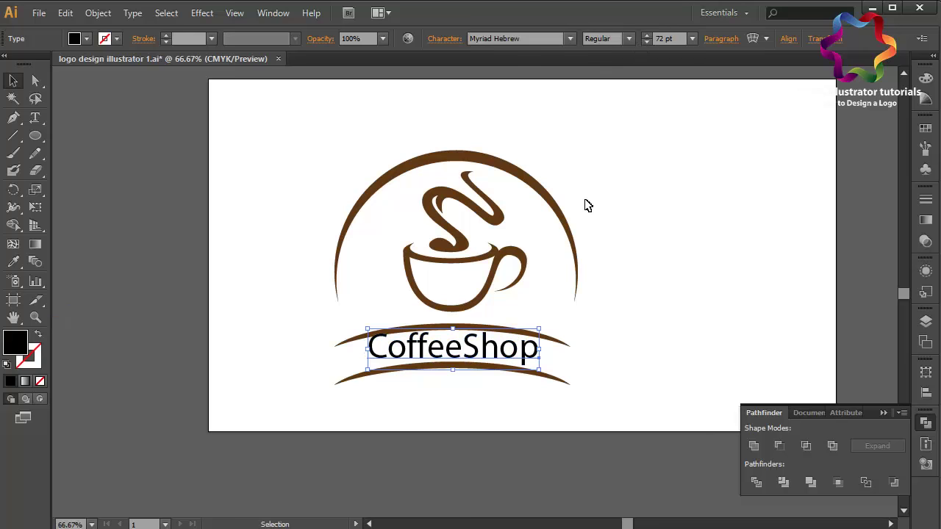
Set the CoffeeShop text in Adobe Hebrew Bold
left_click(544, 40)
key("Up")
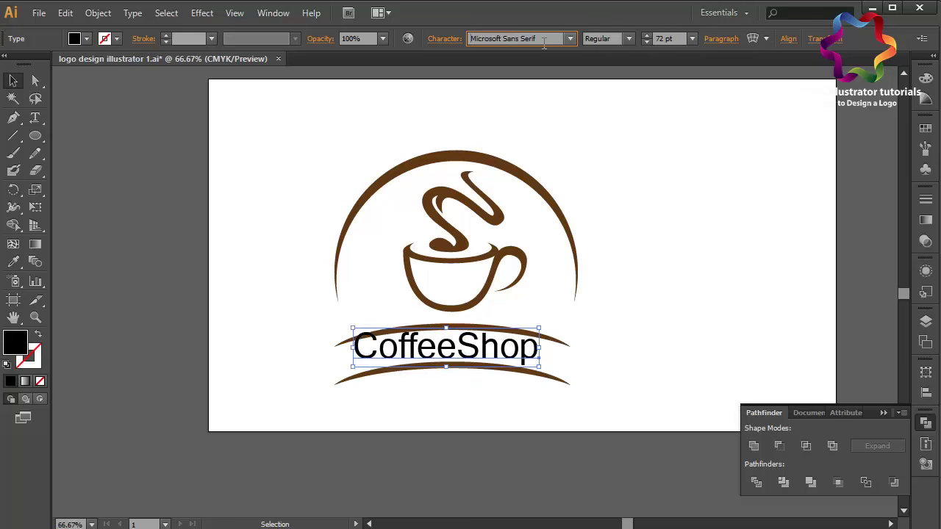
key("Up")
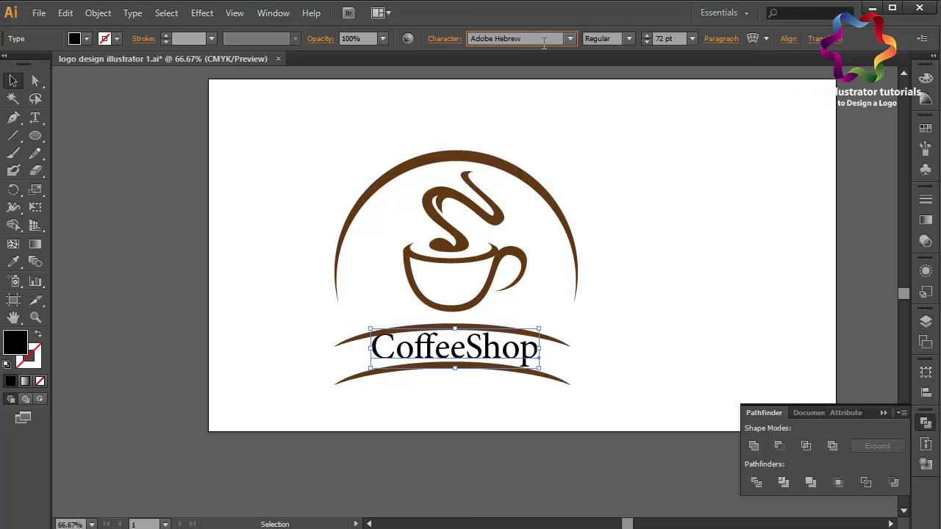
left_click(629, 39)
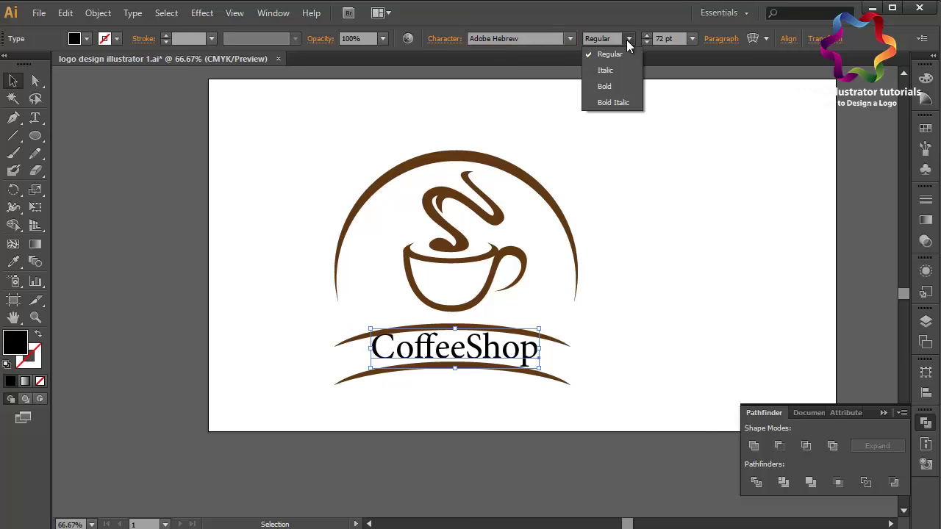
left_click(634, 83)
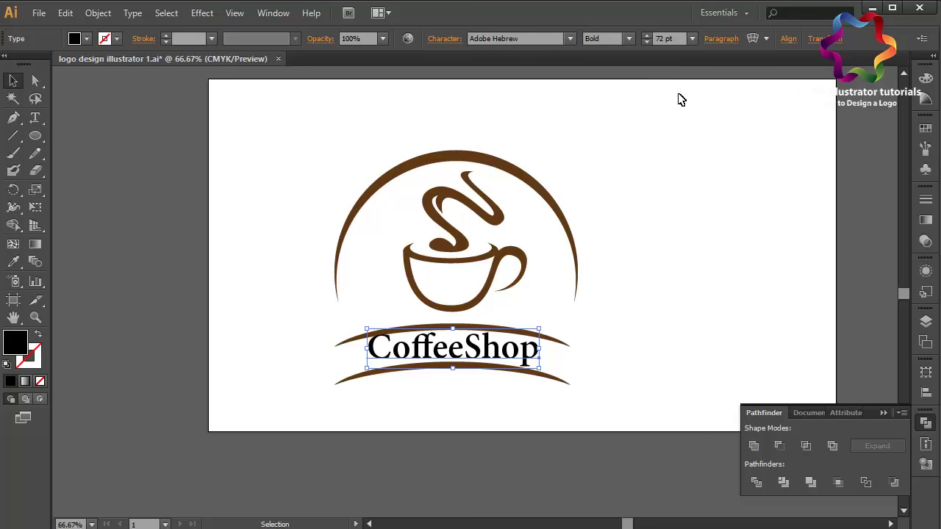
Warp the CoffeeShop text with an Arc envelope at 18% bend
left_click(765, 40)
left_click(751, 40)
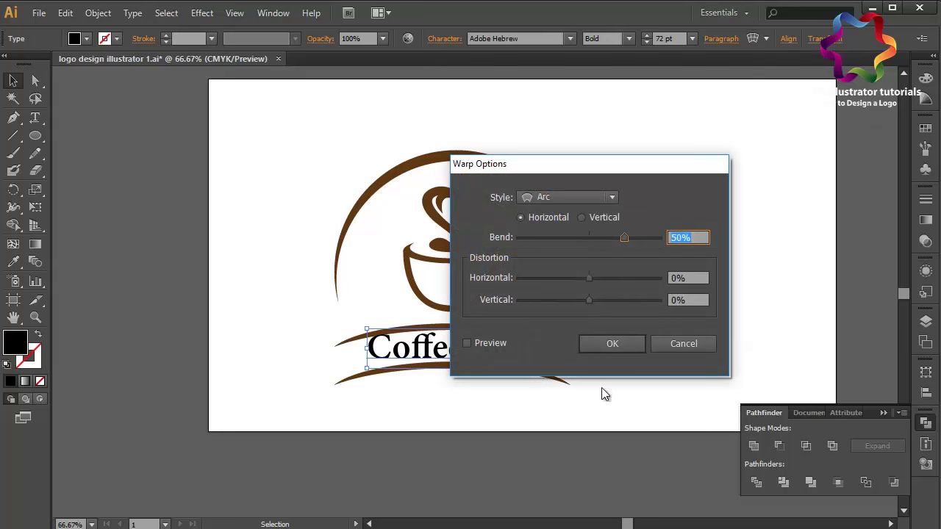
left_click(474, 343)
left_click_drag(566, 171, 734, 168)
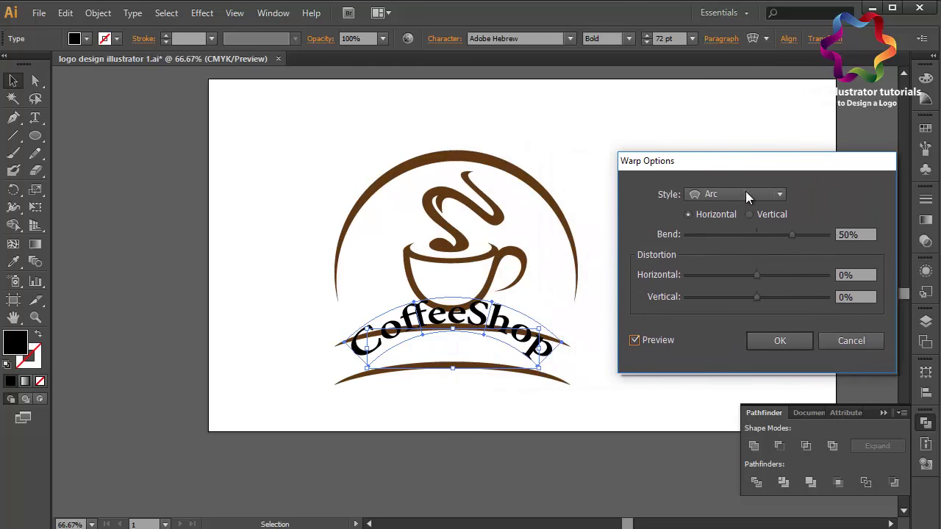
left_click(770, 236)
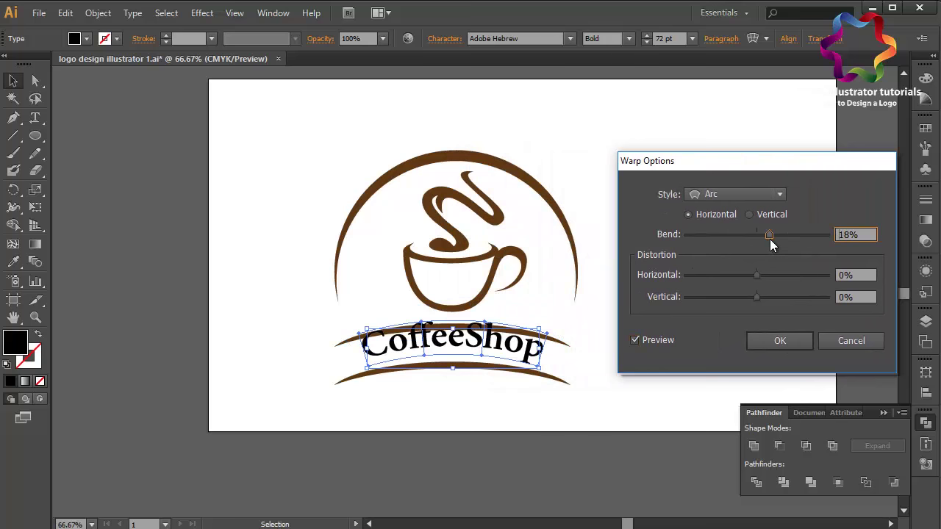
left_click(803, 342)
Nudge the warped text down four steps and the lower swoosh down two
key("Down")
key("Down")
key("Down")
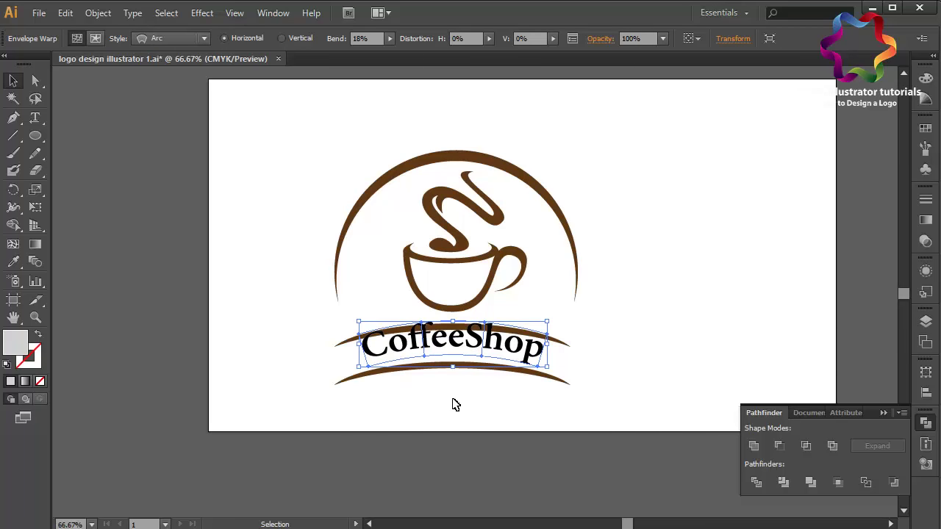
key("Down")
key("Down")
key("Down")
key("Down")
key("Down")
key("Down")
key("Down")
key("Down")
key("Down")
key("Down")
key("Down")
key("Down")
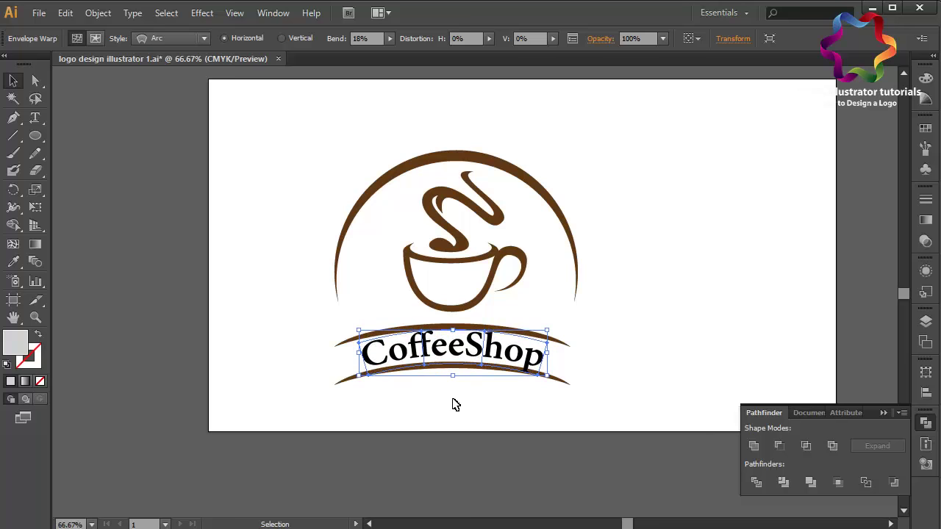
key("Down")
key("Down")
key("Down")
key("Down")
key("Down")
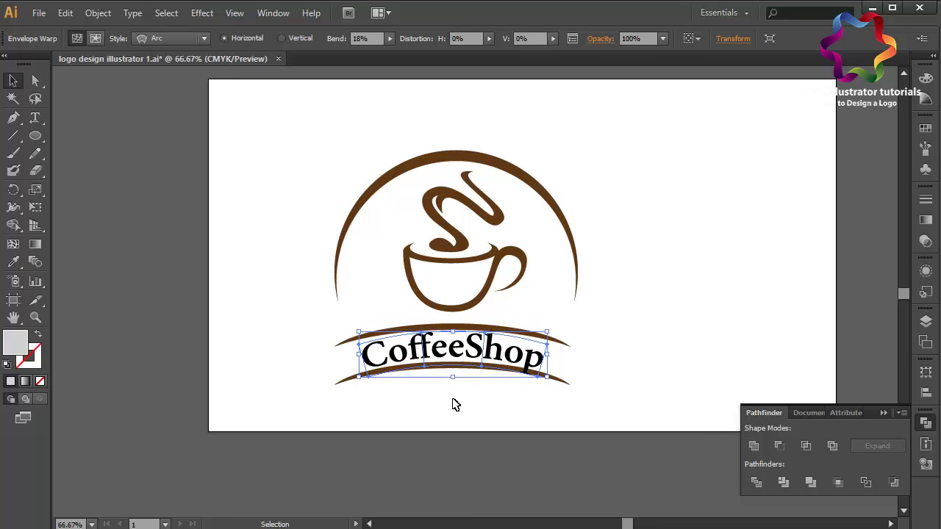
key("Down")
key("Down")
key("Down")
left_click(566, 384)
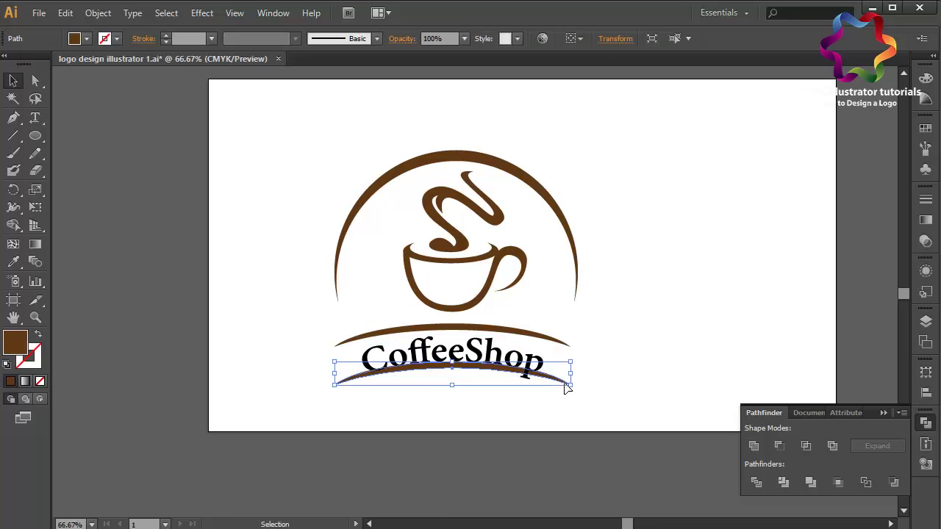
key("Down")
key("Down")
key("Down")
key("Down")
key("Down")
key("Down")
key("Down")
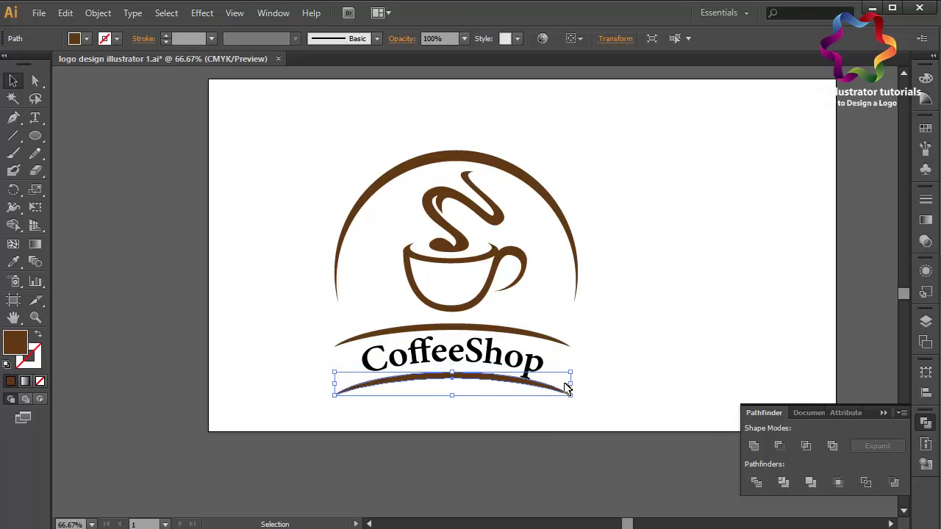
key("Down")
key("Down")
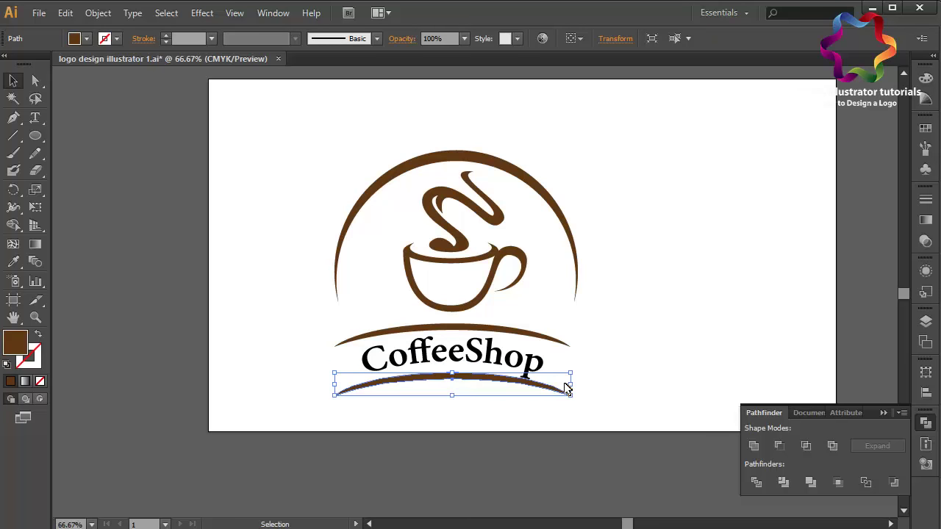
left_click(526, 365)
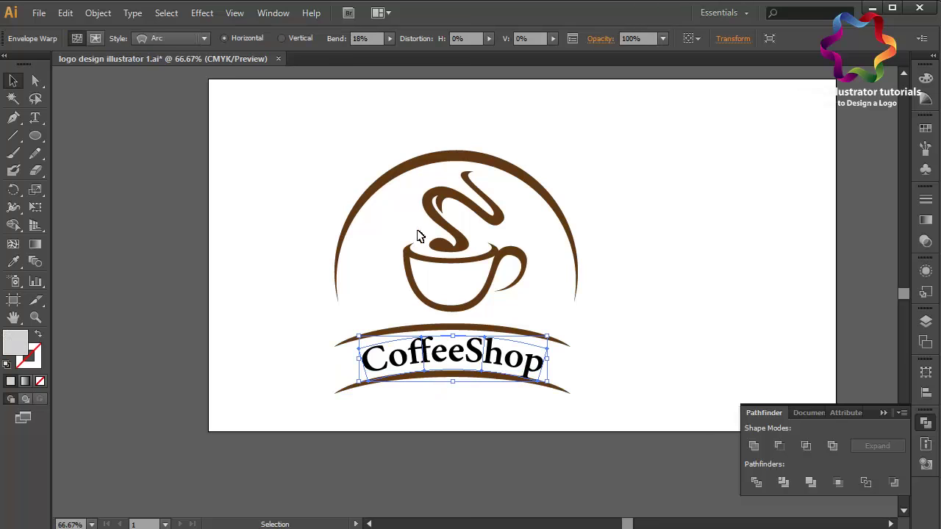
Show the Swatches panel and undo a swatch colour applied by mistake
left_click(925, 128)
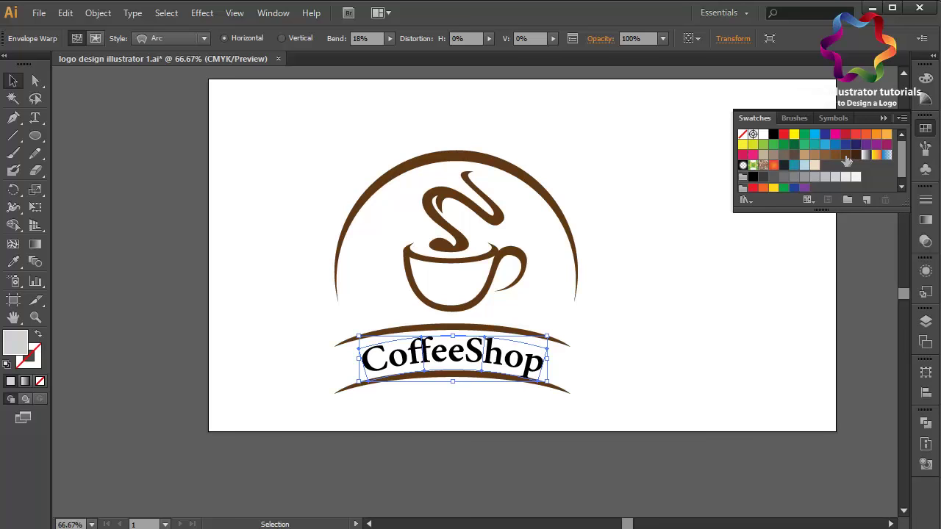
left_click(636, 391)
left_click(522, 368)
left_click(63, 13)
left_click(73, 32)
left_click(64, 13)
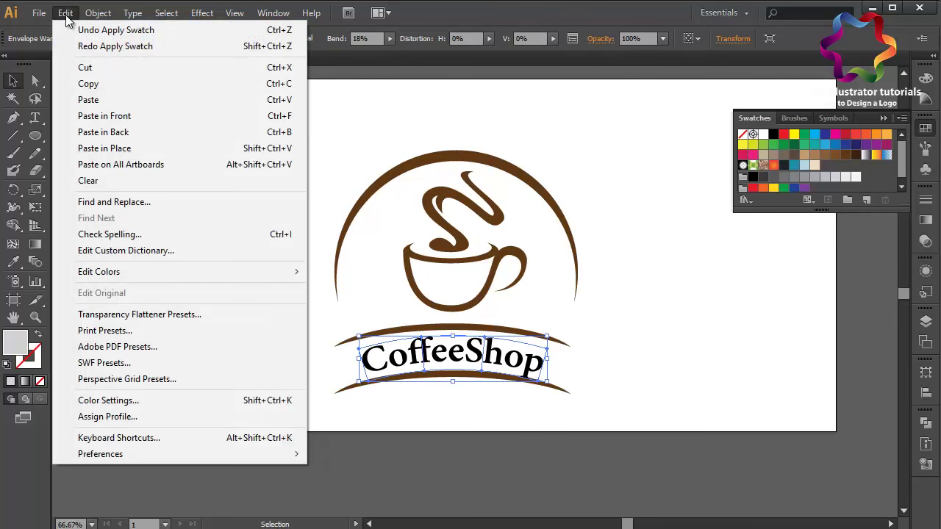
left_click(64, 13)
left_click(64, 13)
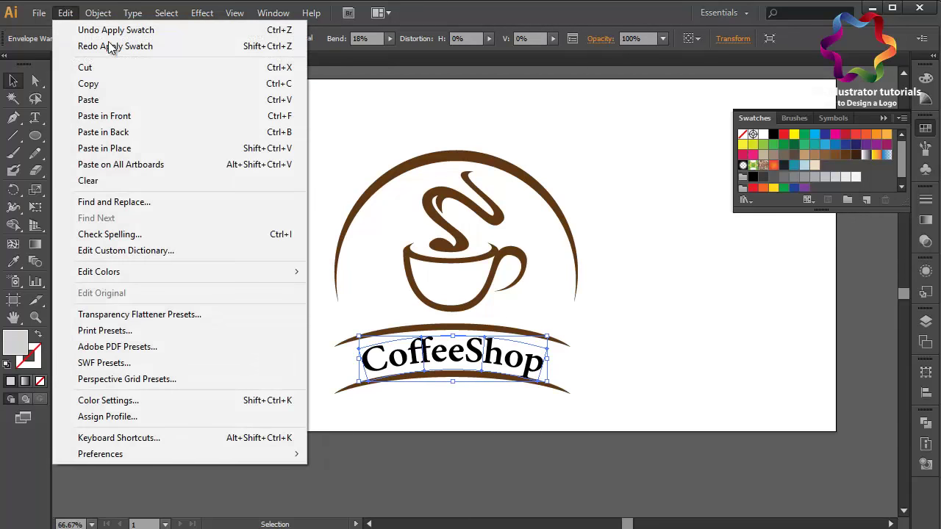
Fill the CoffeeShop text with a dark brown swatch inside isolation mode
double_click(468, 369)
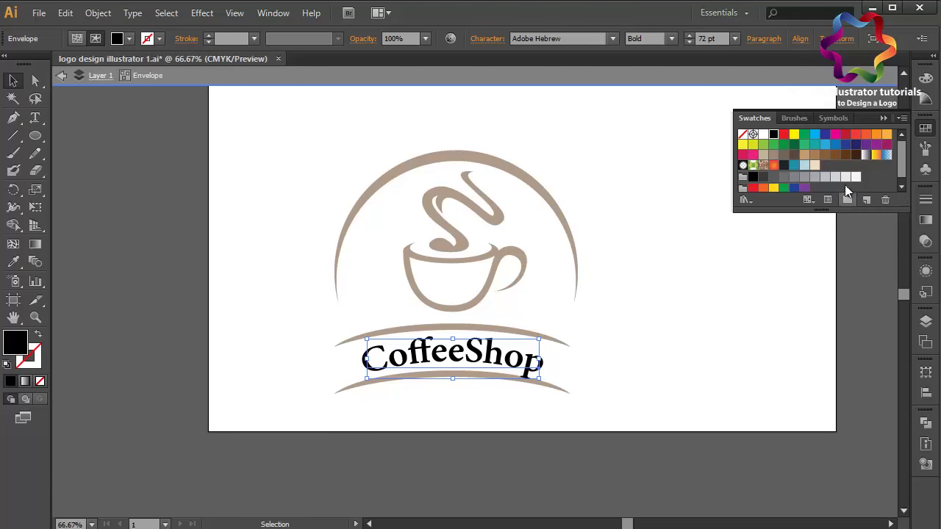
left_click(838, 156)
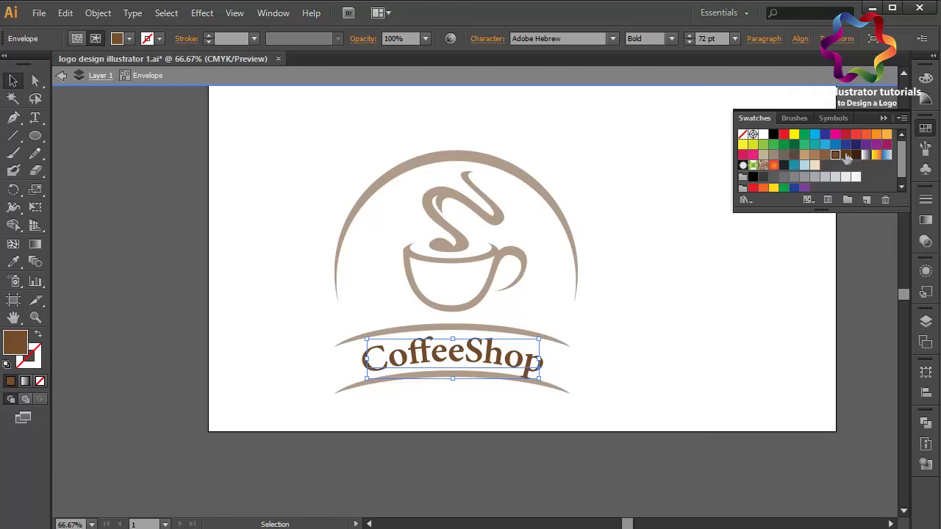
double_click(762, 364)
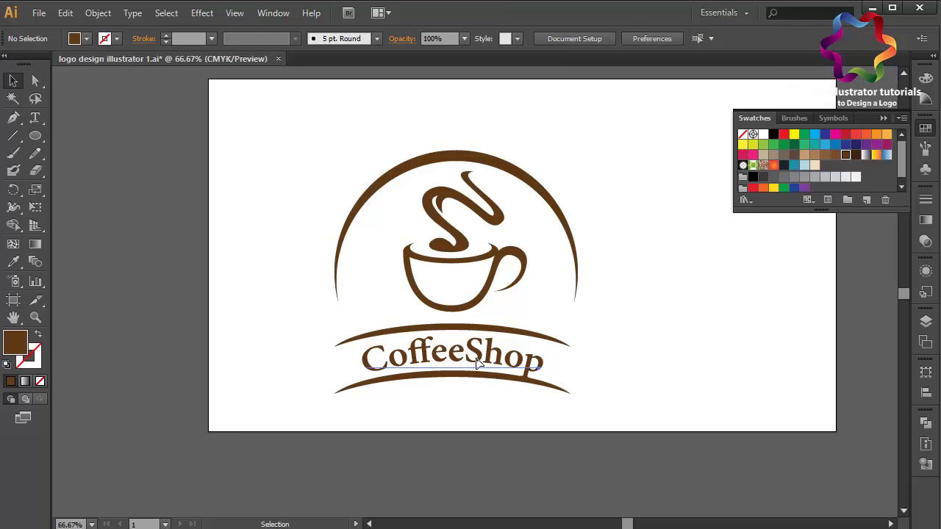
double_click(478, 363)
left_click(481, 371)
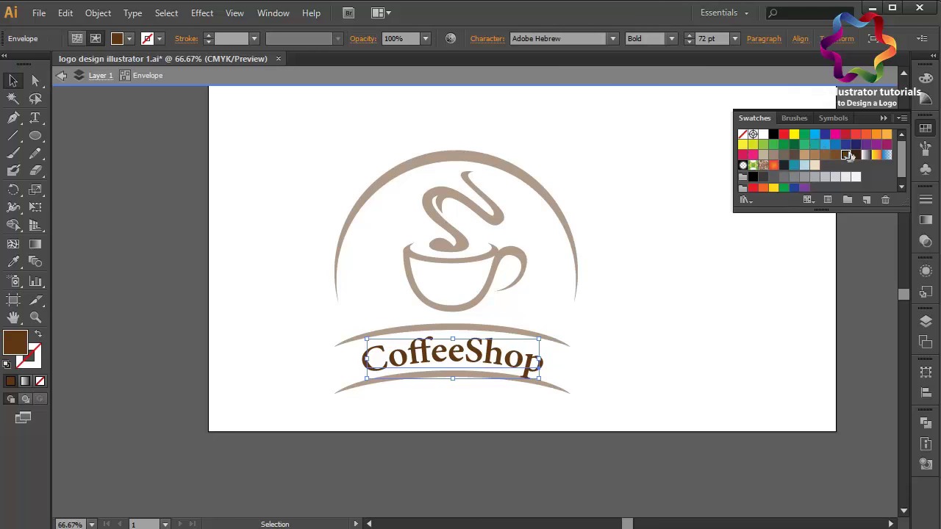
left_click(855, 156)
double_click(691, 377)
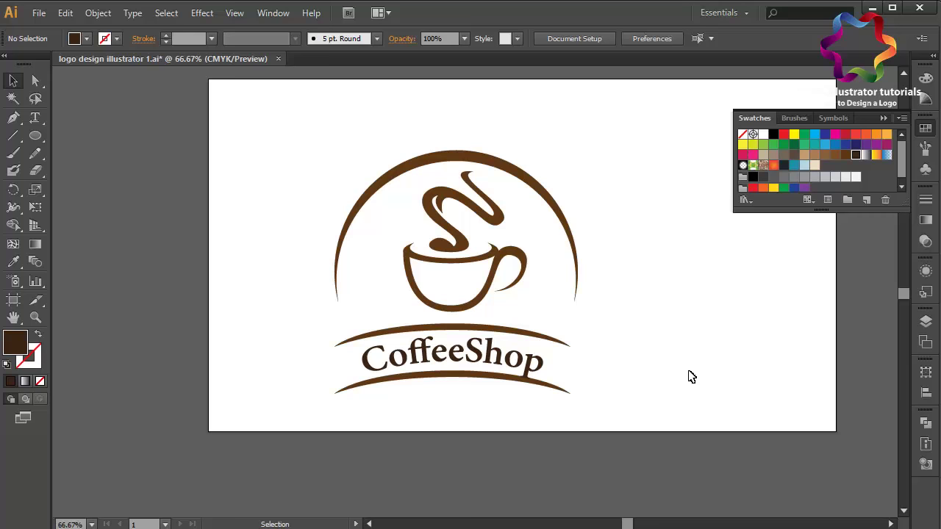
Retype 'hop' as capitals so the text reads Coffee SHOP
double_click(496, 356)
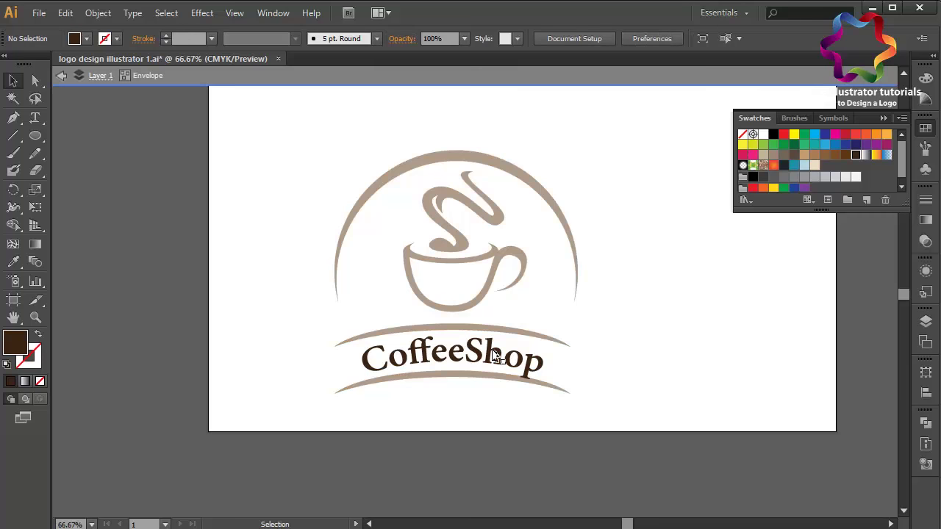
left_click(481, 355)
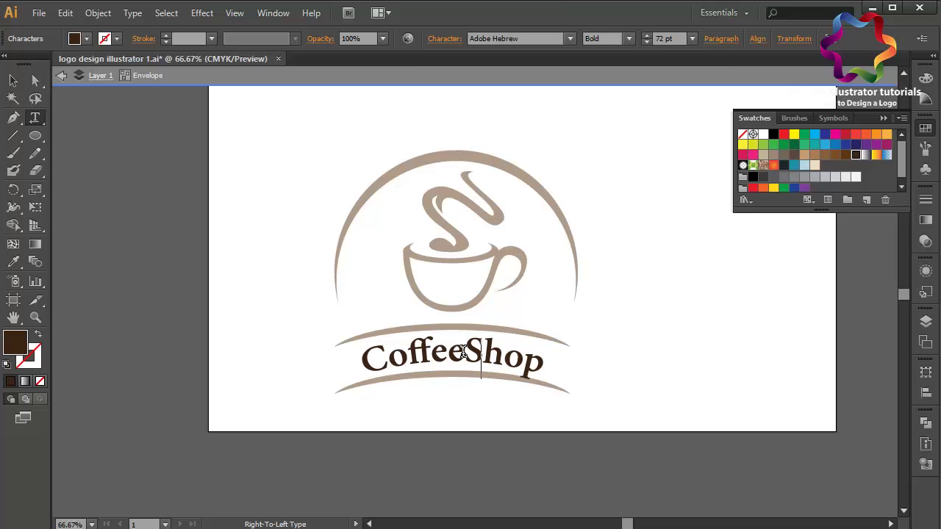
left_click_drag(466, 353, 535, 353)
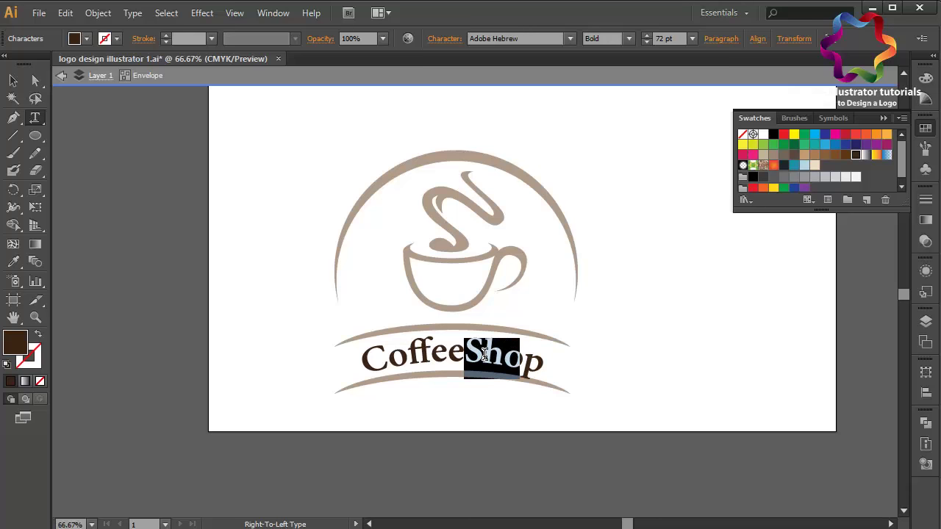
left_click_drag(482, 355, 574, 368)
type("H")
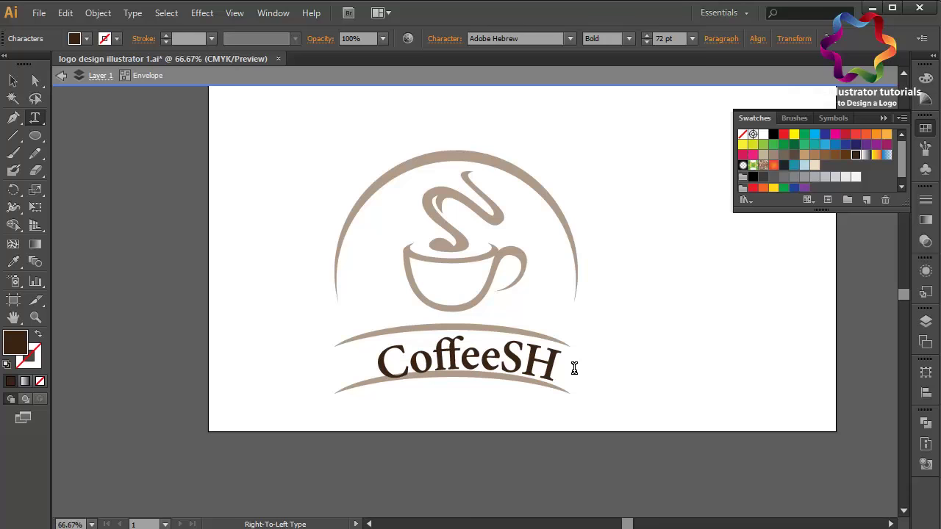
type("IP")
key("BackSpace")
key("BackSpace")
type("OP")
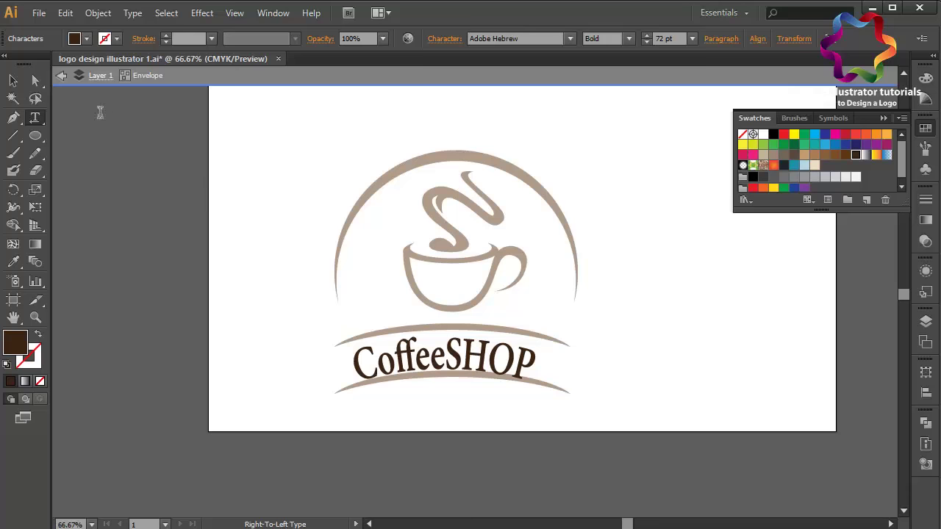
left_click(14, 80)
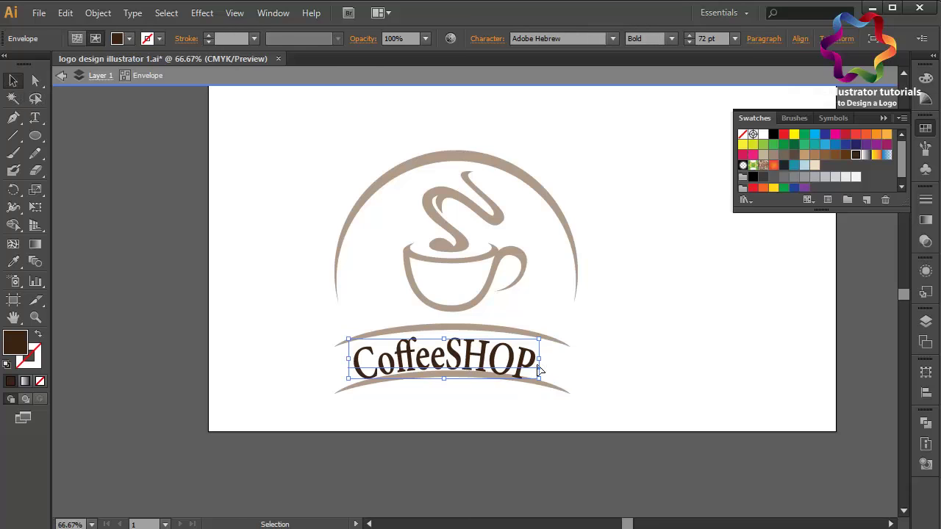
Nudge the Coffee SHOP text two steps right and one step up
double_click(449, 359)
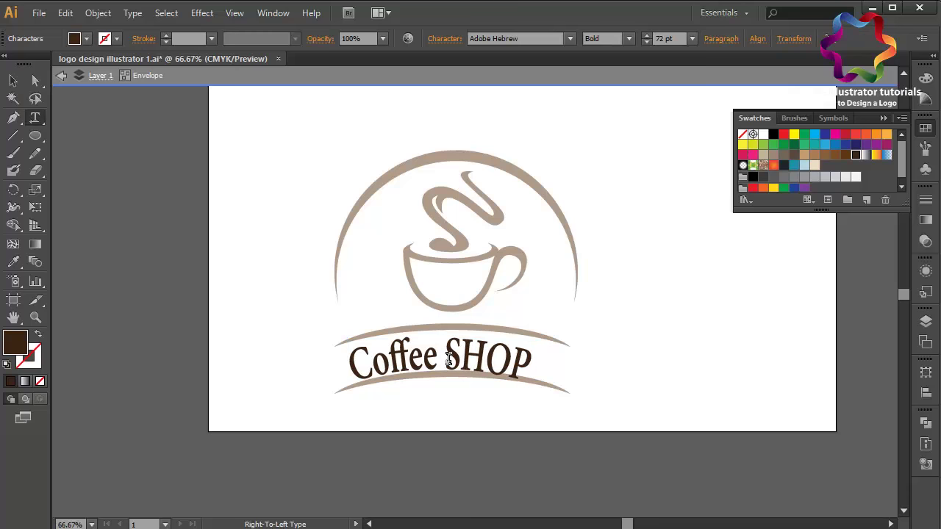
left_click(13, 80)
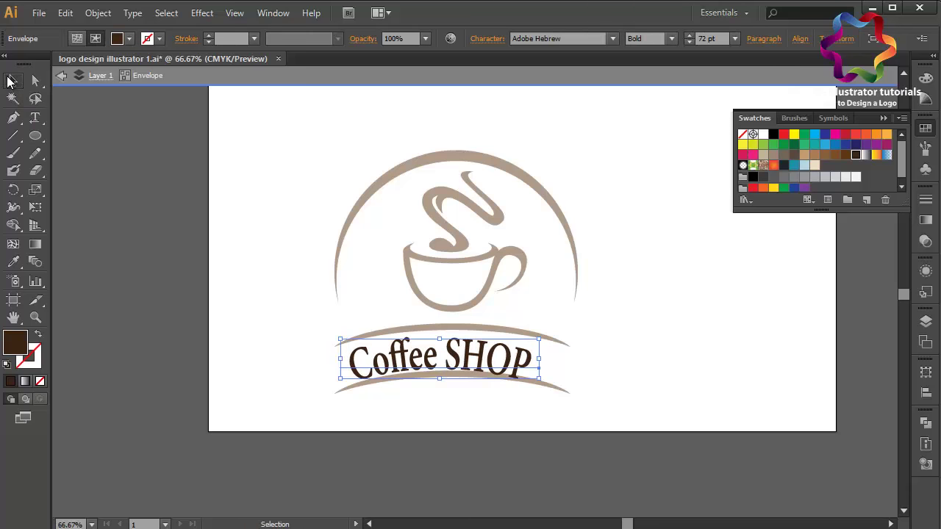
key("Right")
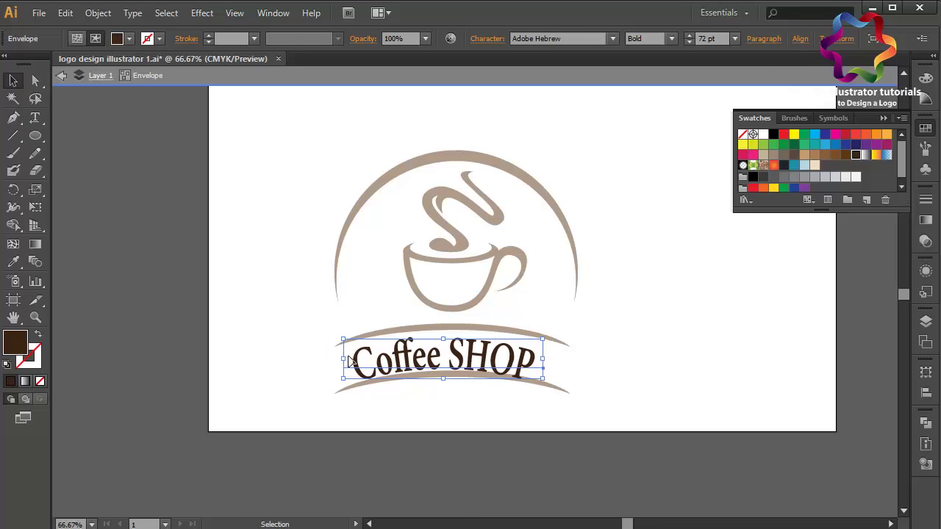
key("Right")
key("Right")
key("Right")
key("Up")
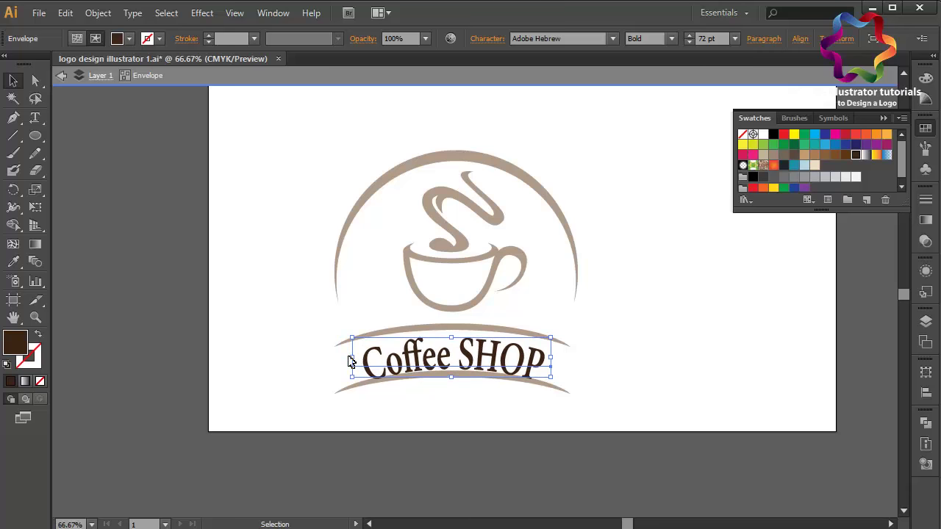
double_click(721, 392)
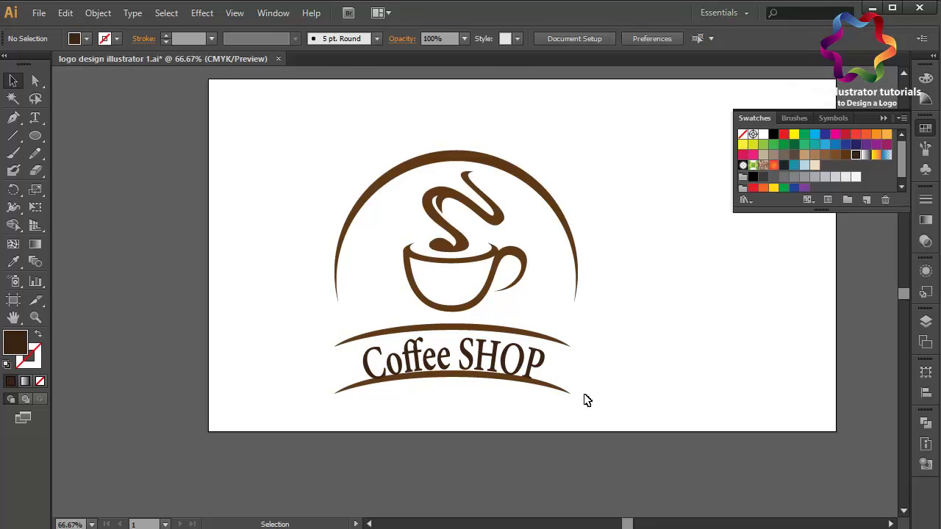
Lower the bottom swoosh one step, then nudge the text and both swooshes right
left_click(561, 392)
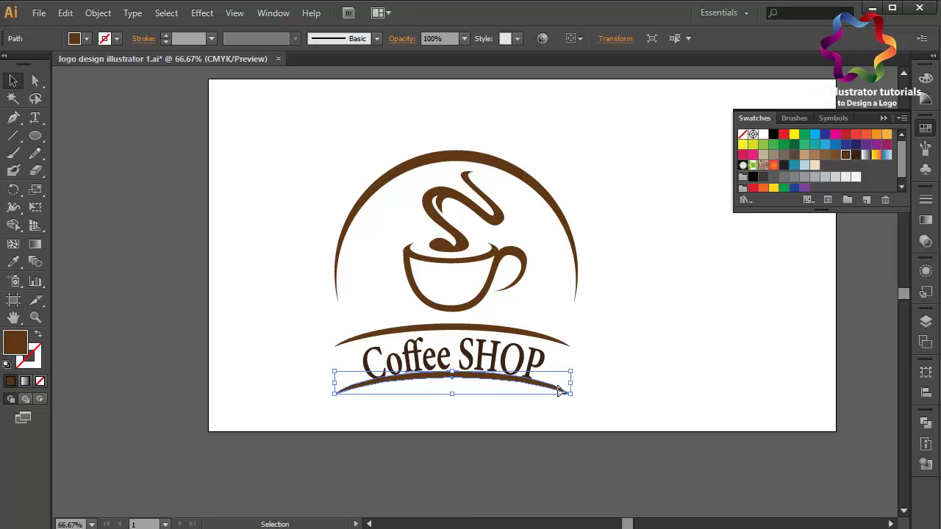
key("Down")
key("Down")
key("Down")
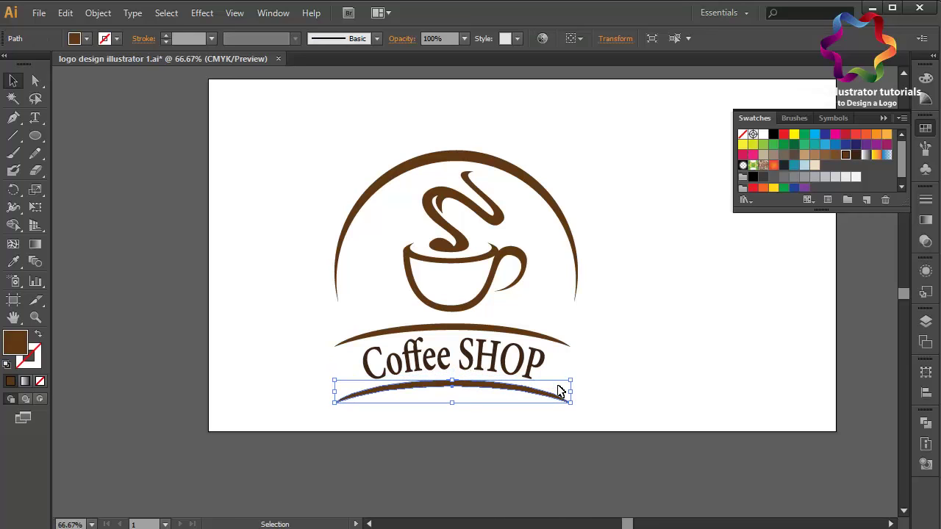
left_click(671, 389)
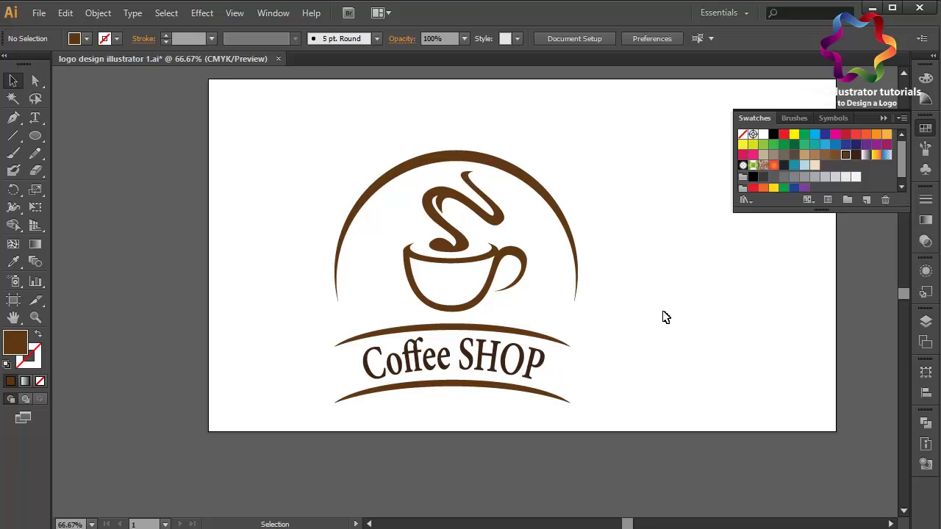
left_click_drag(630, 342, 316, 456)
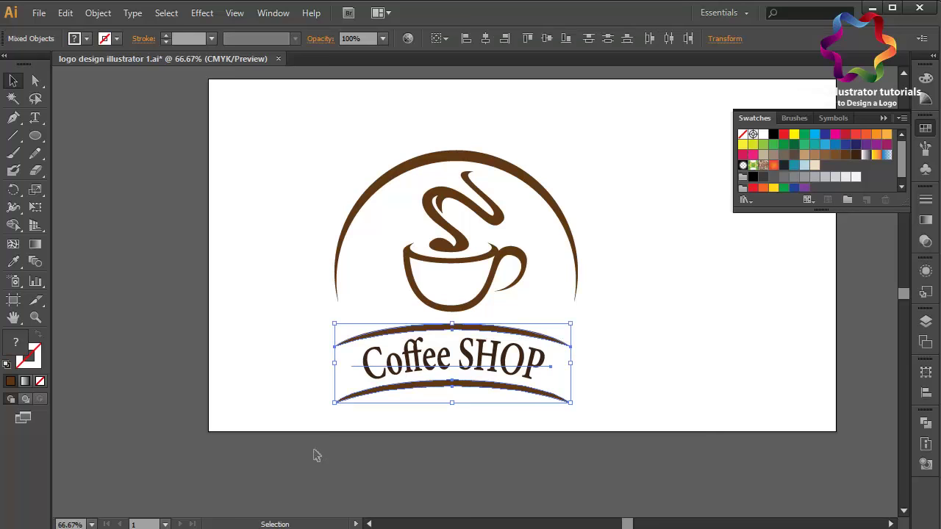
key("Right")
key("Right")
key("Right")
key("Right")
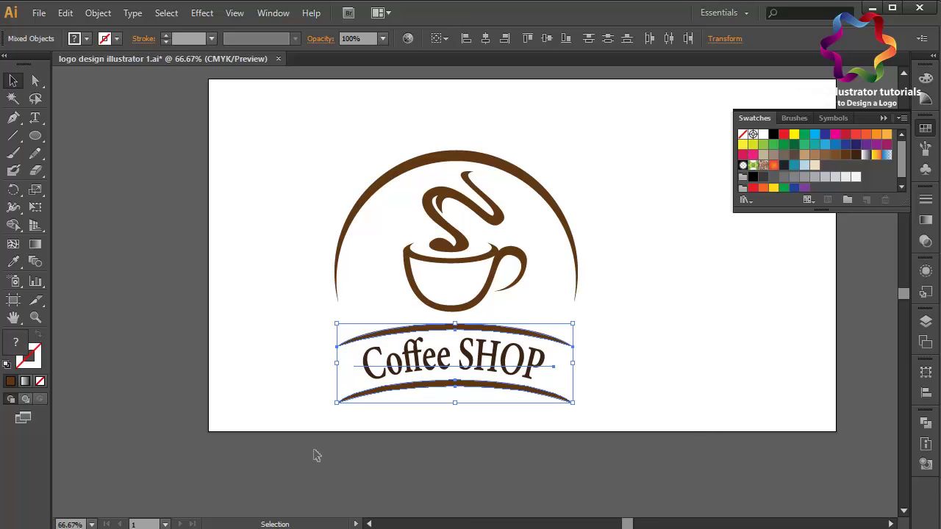
key("Right")
key("Right")
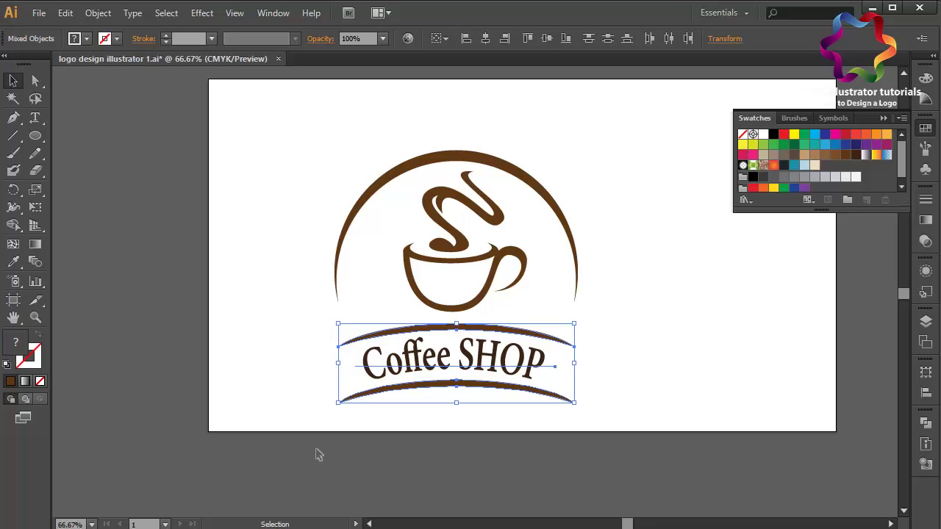
left_click(647, 380)
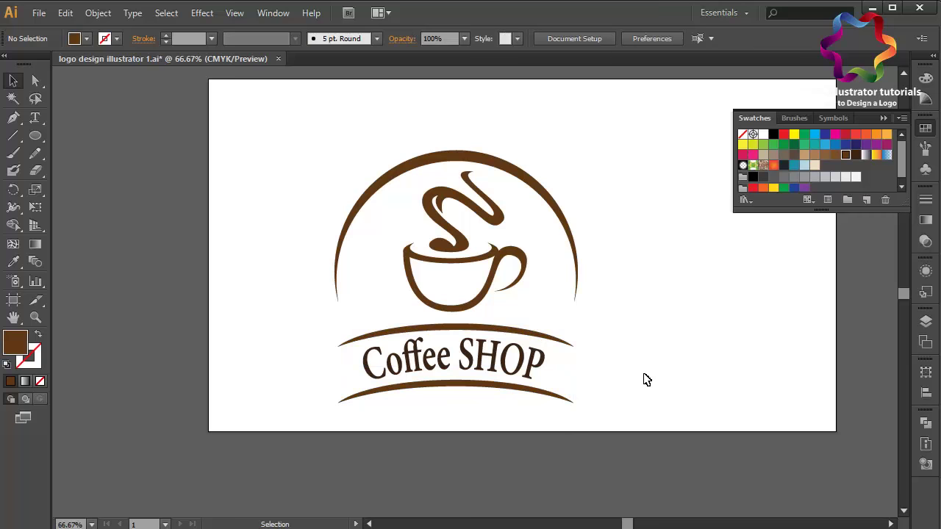
Fill the Coffee SHOP text with the logo's brown swatch
double_click(504, 372)
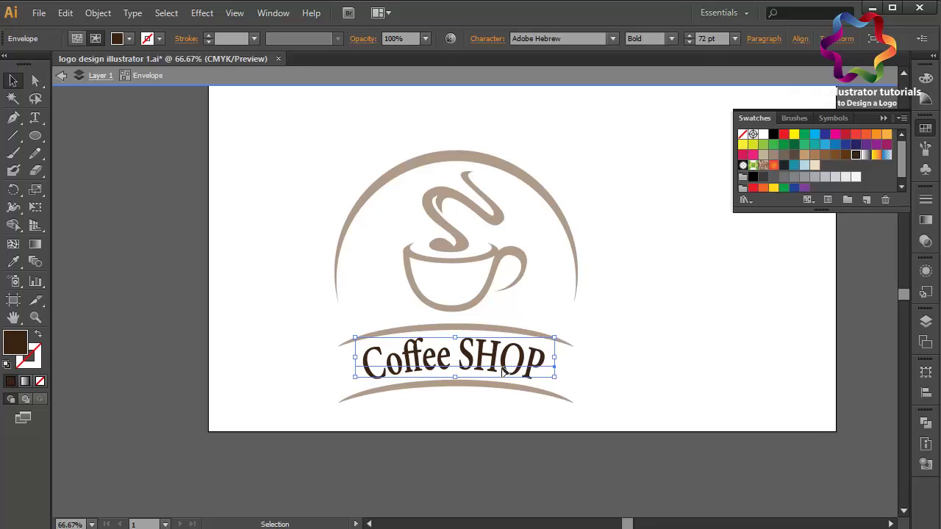
left_click(845, 156)
double_click(710, 351)
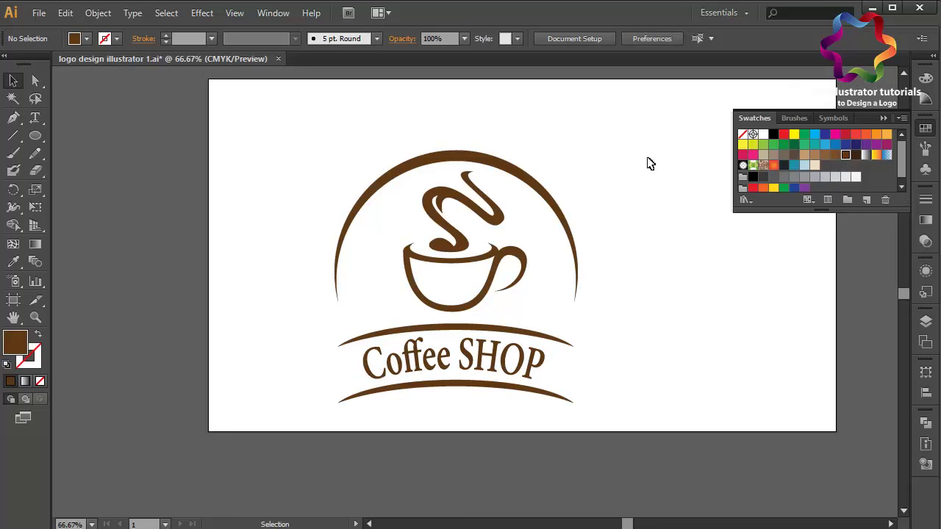
Move the entire coffee logo right and up toward the artboard centre
left_click_drag(644, 138, 274, 438)
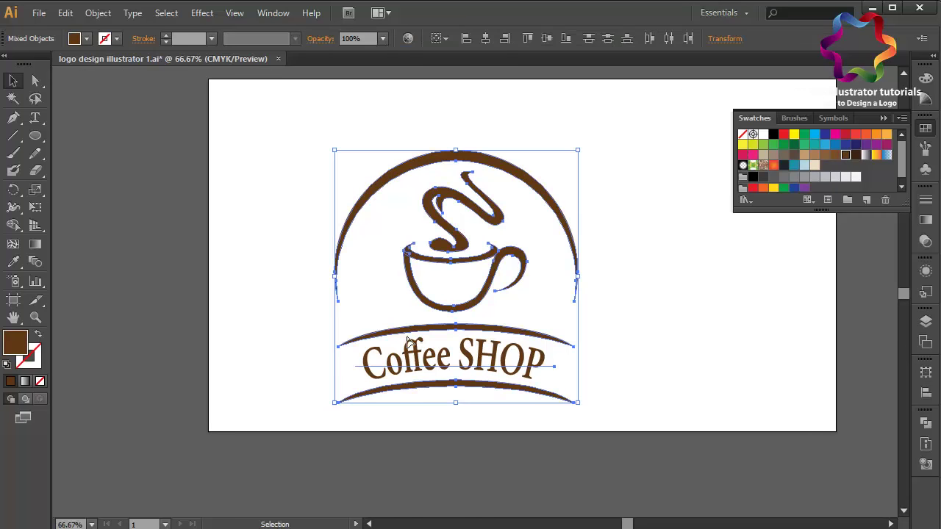
left_click(884, 117)
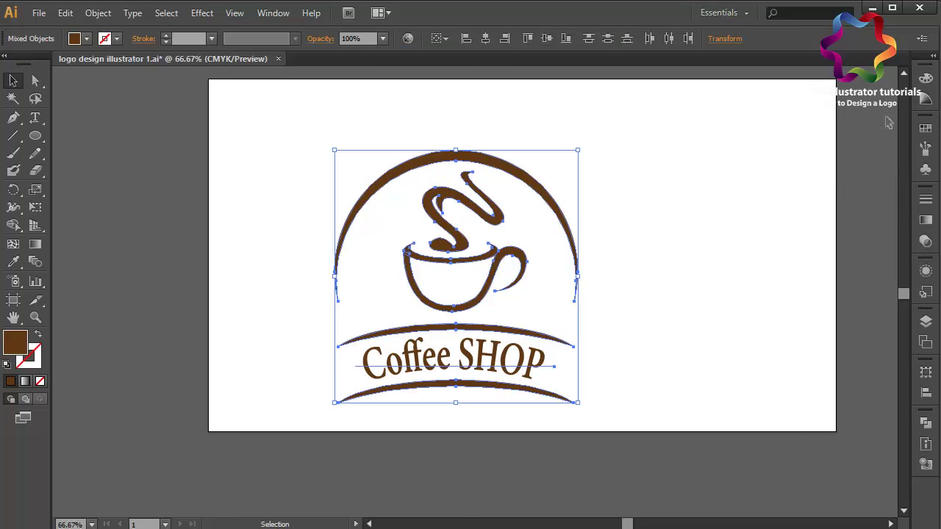
scroll(618, 210, "up", 1)
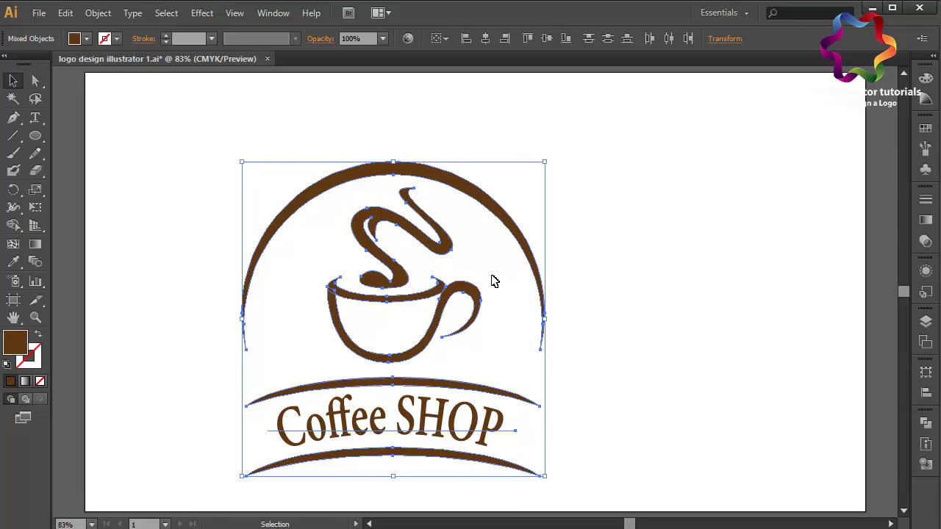
left_click_drag(398, 361, 441, 344)
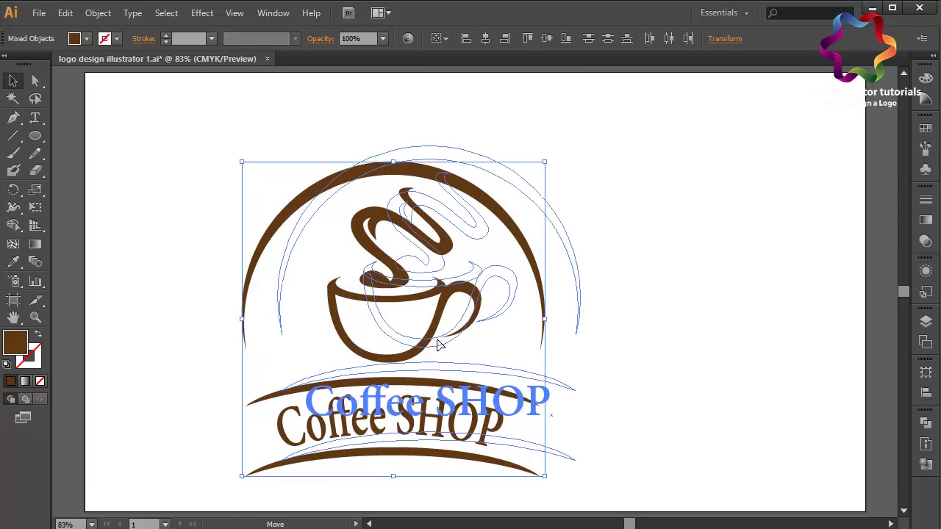
key("ctrl+minus")
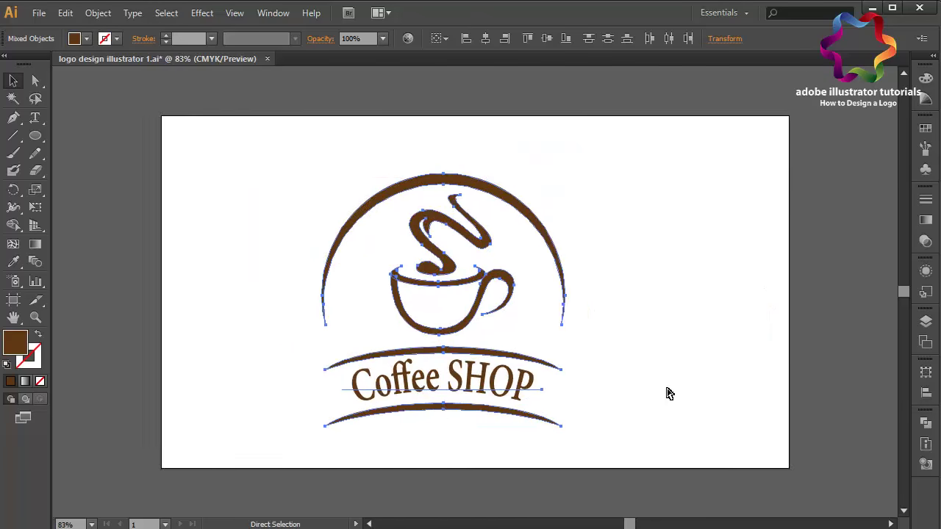
key("ctrl+minus")
key("Right")
key("Right")
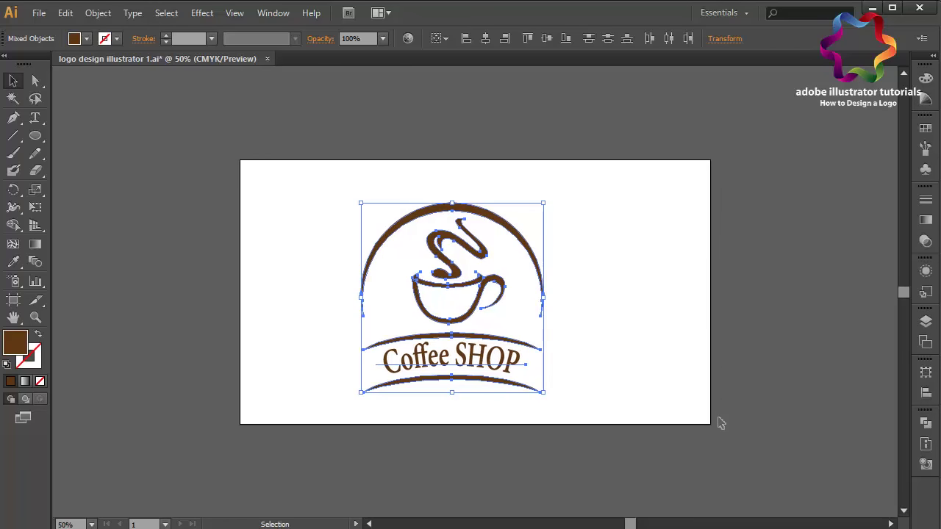
key("Right")
key("Right")
key("Right")
key("Right")
key("Right")
key("Right")
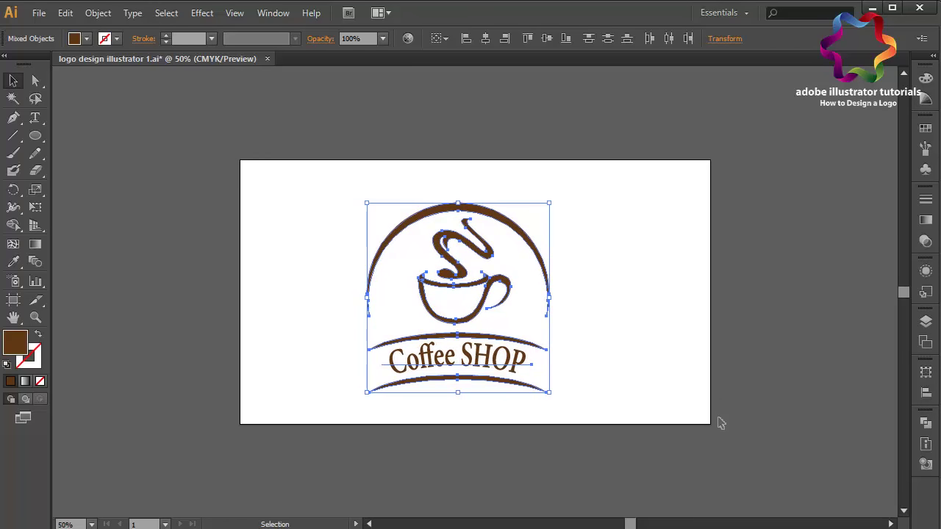
key("Right")
key("Right")
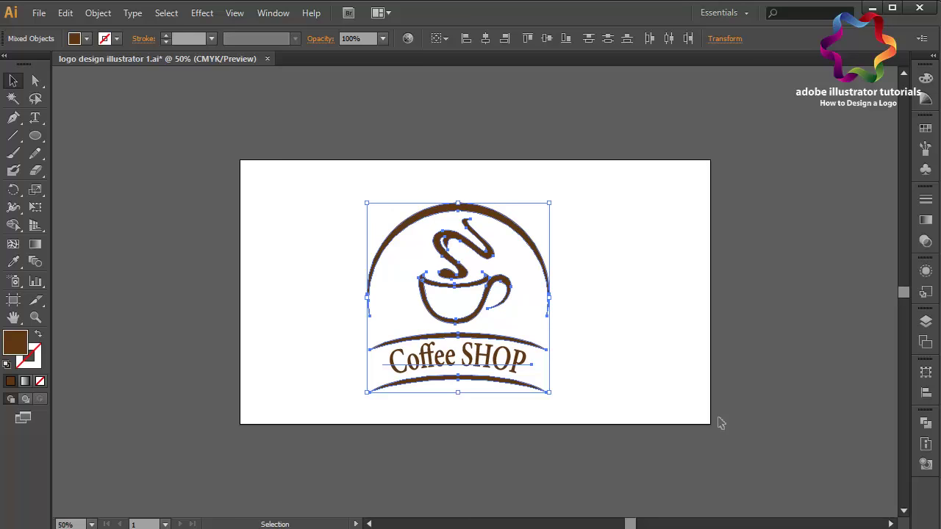
key("Right")
key("Right")
key("Up")
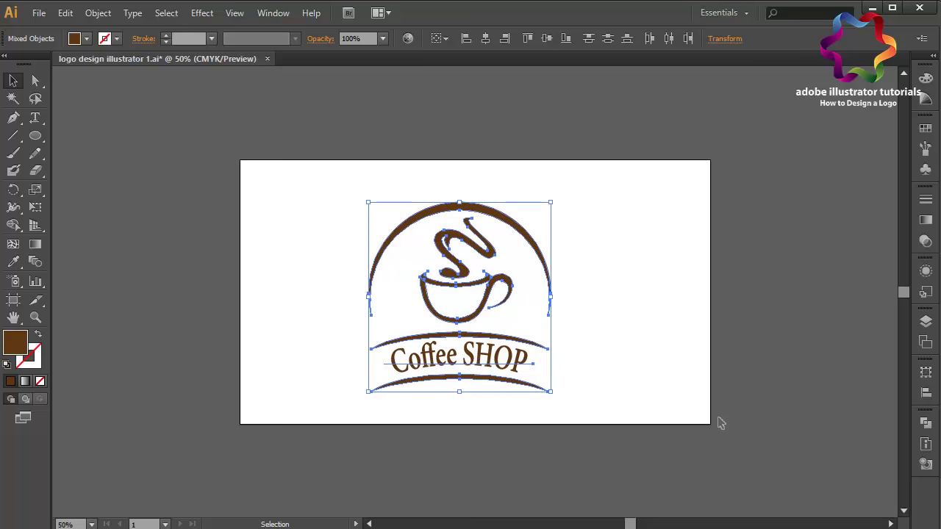
left_click(720, 418)
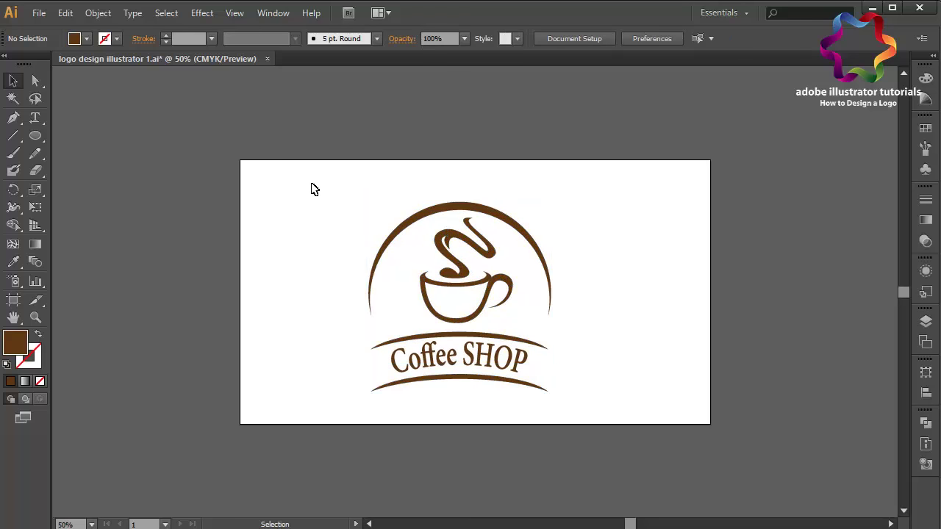
Save the logo under the new name 'logo design illustrator 2'
left_click(38, 13)
left_click(80, 150)
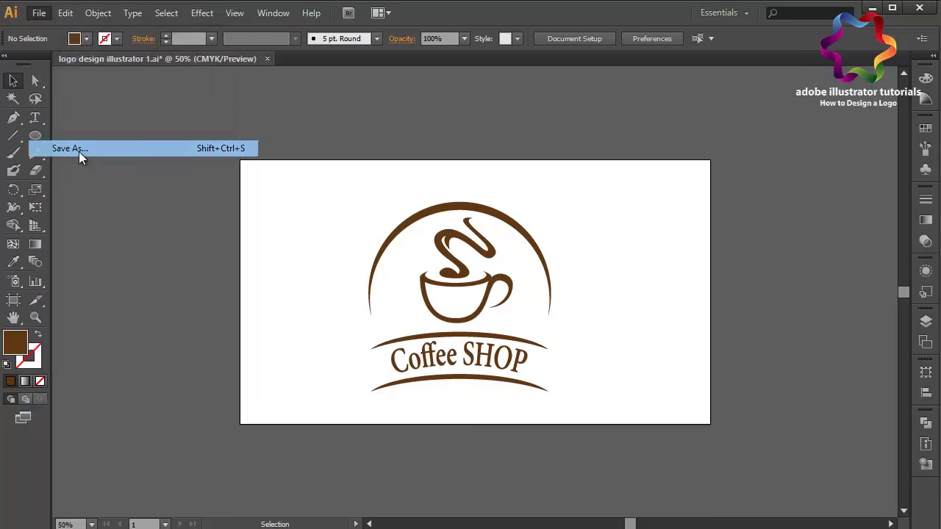
left_click(246, 354)
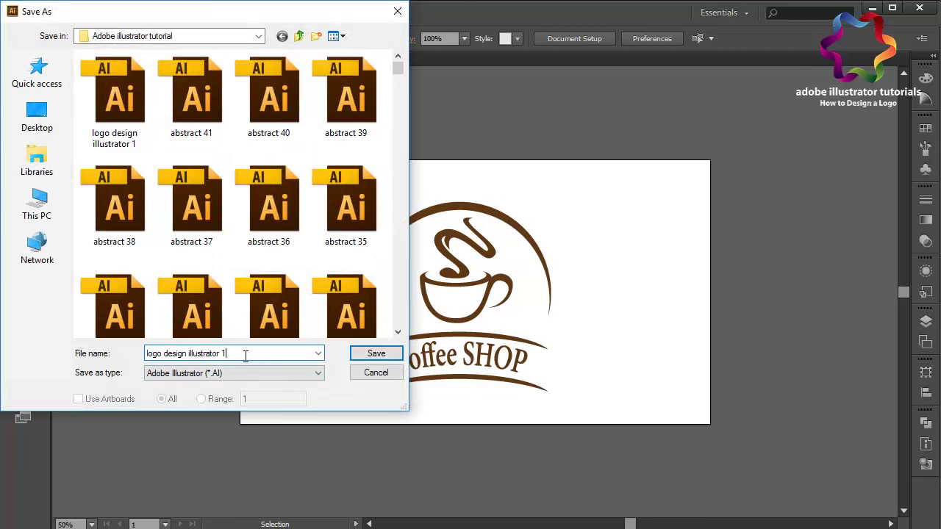
key("BackSpace")
type("2")
left_click(367, 356)
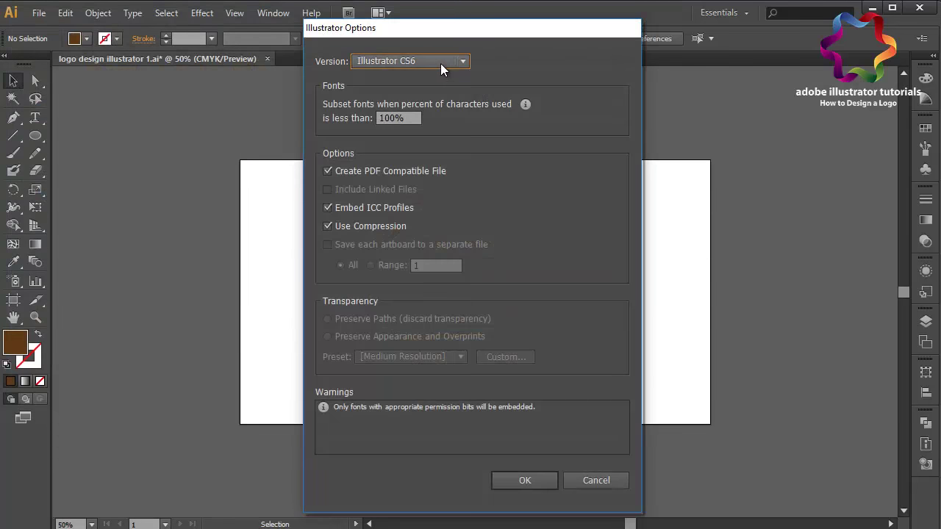
Keep Illustrator CS6 as the save version and confirm the options
left_click(441, 61)
left_click(447, 78)
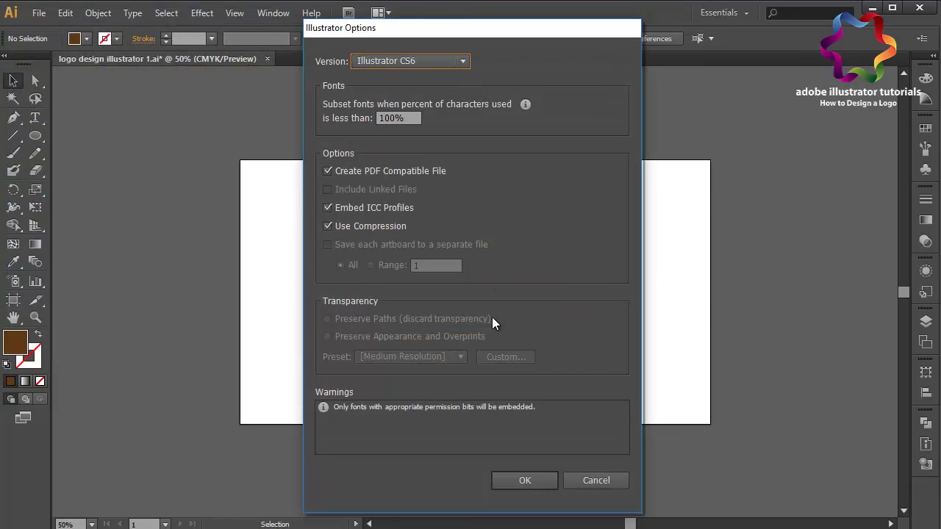
left_click(521, 478)
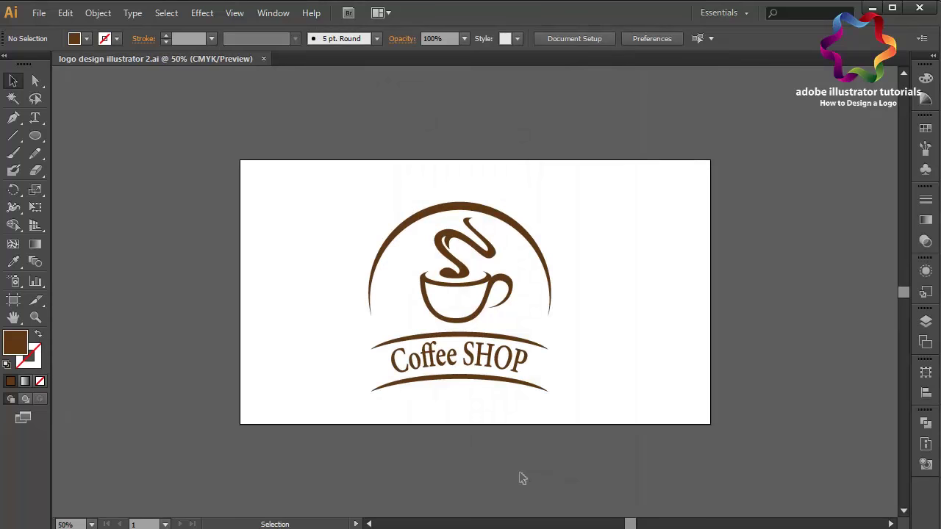